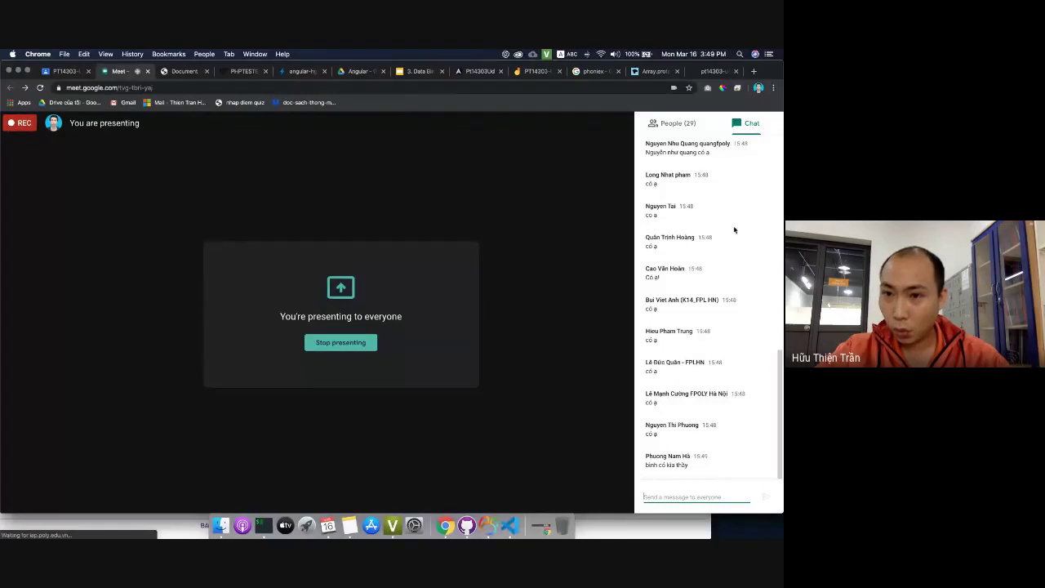
Open the edit page for today's Front-End Frameworks attendance on the FPT Polytechnic site
scroll(711, 231, up, 3)
click(138, 526)
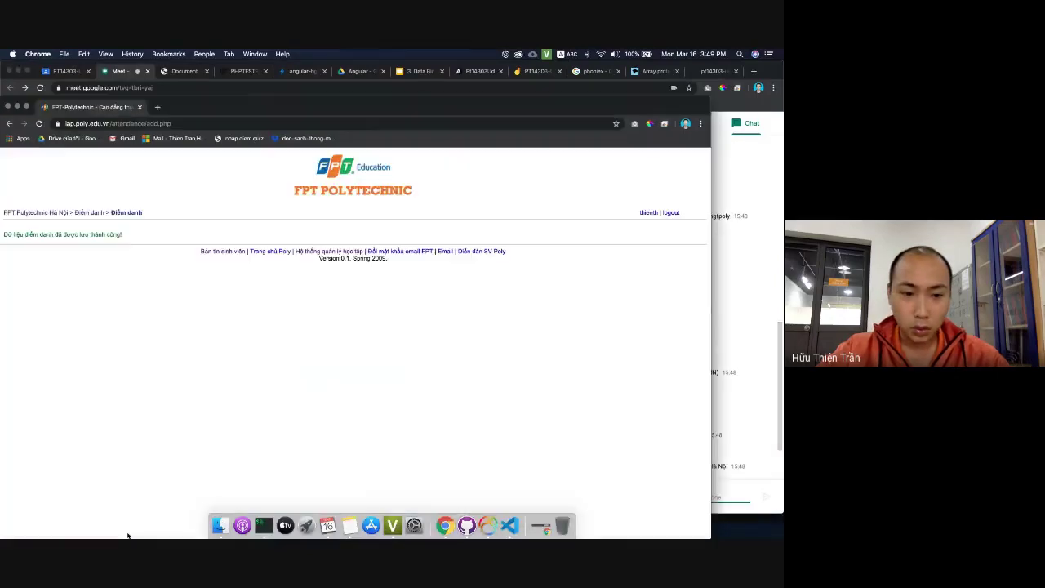
click(139, 213)
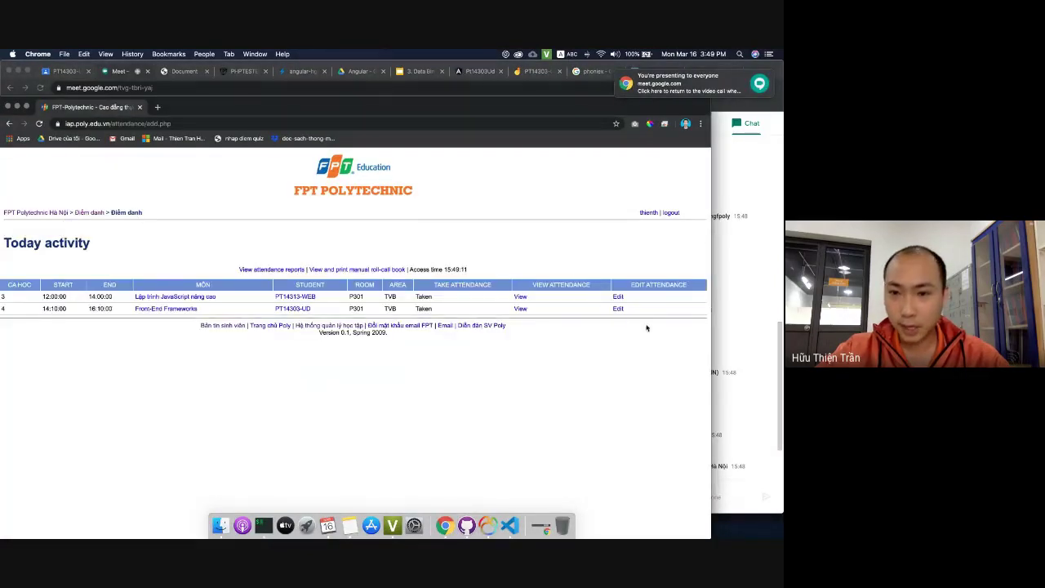
click(618, 309)
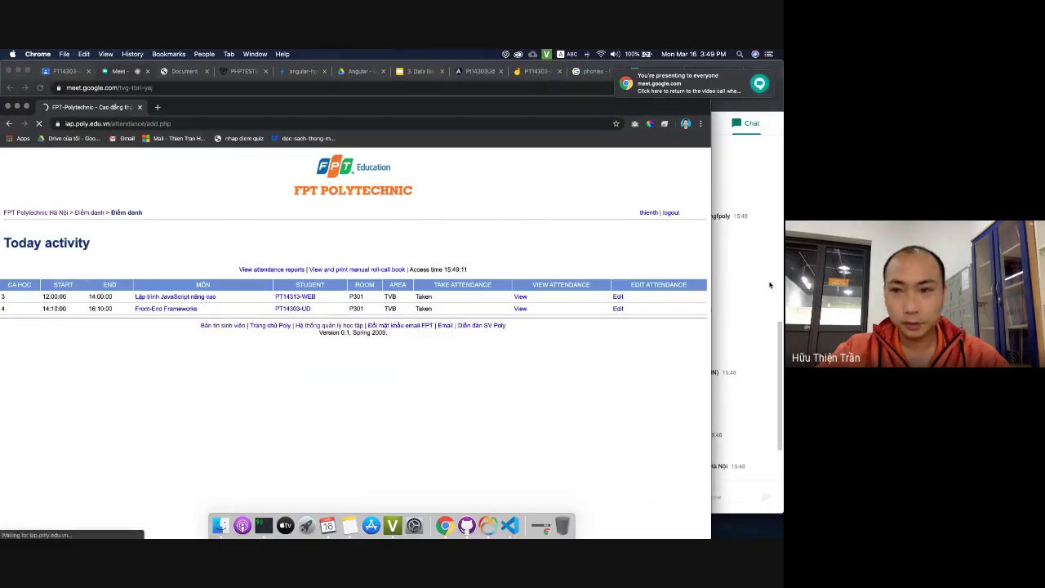
click(735, 288)
scroll(682, 323, down, 5)
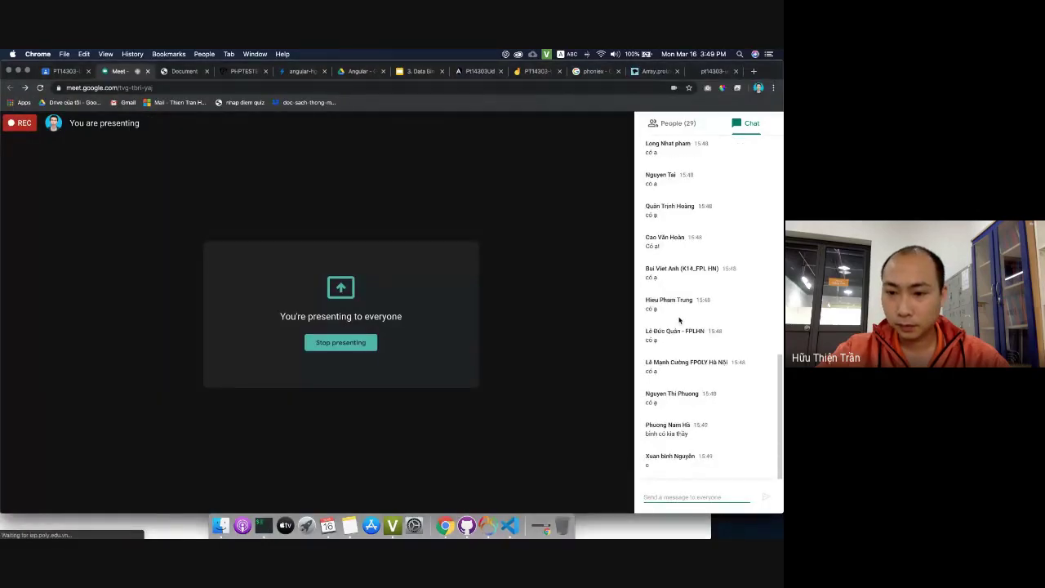
key(super+grave)
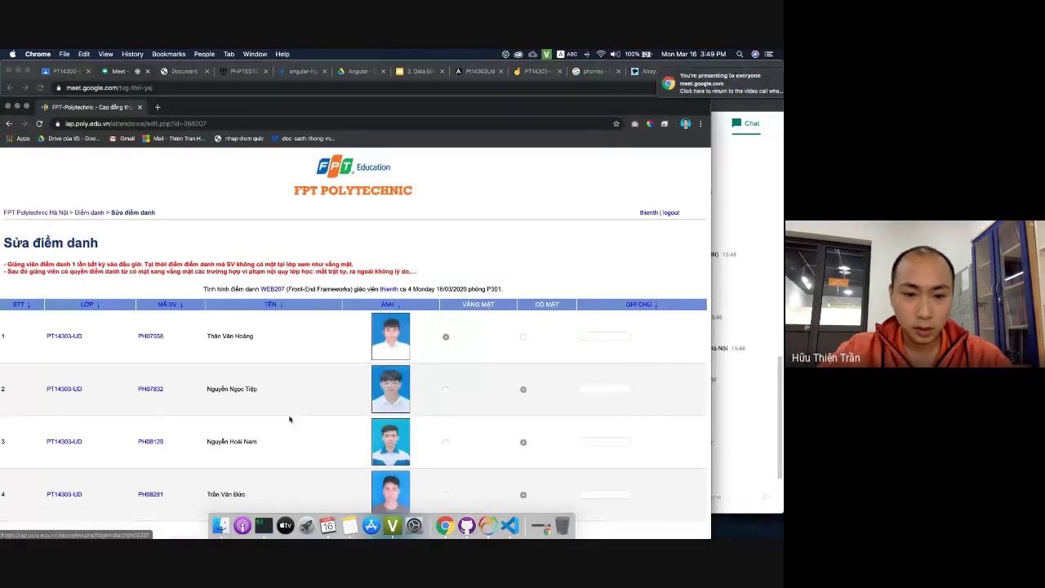
Find the student in row 11, mark them Có mặt, save with Cập nhật, and return to Meet
key(super+f)
text(xuan binh)
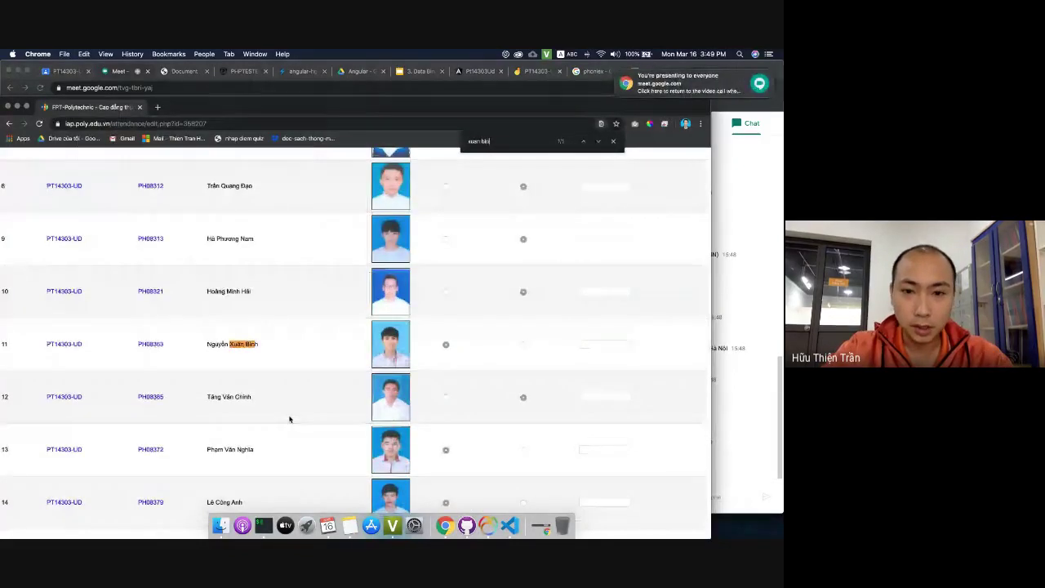
click(524, 344)
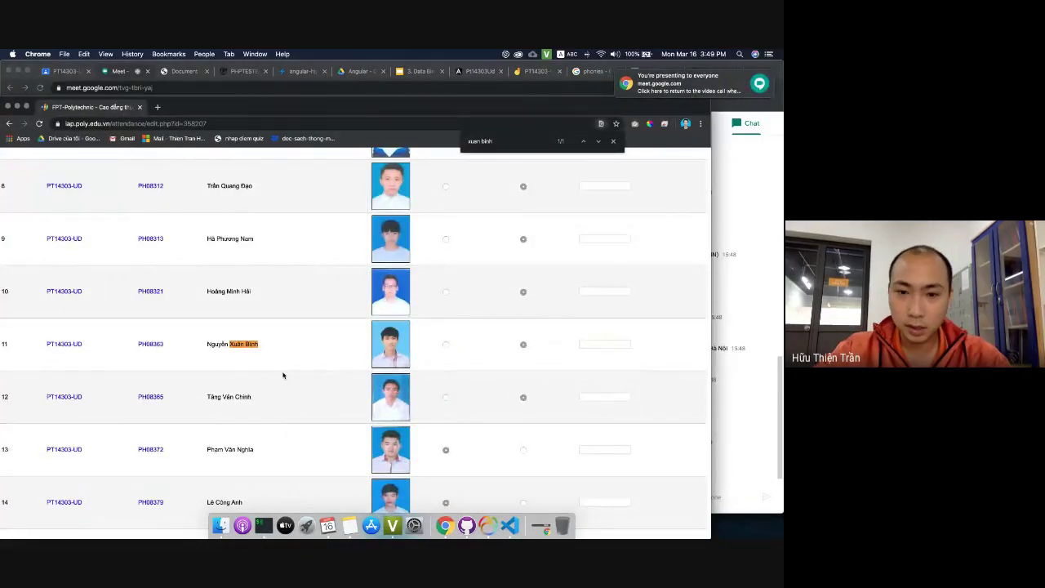
scroll(282, 375, down, 10)
click(353, 508)
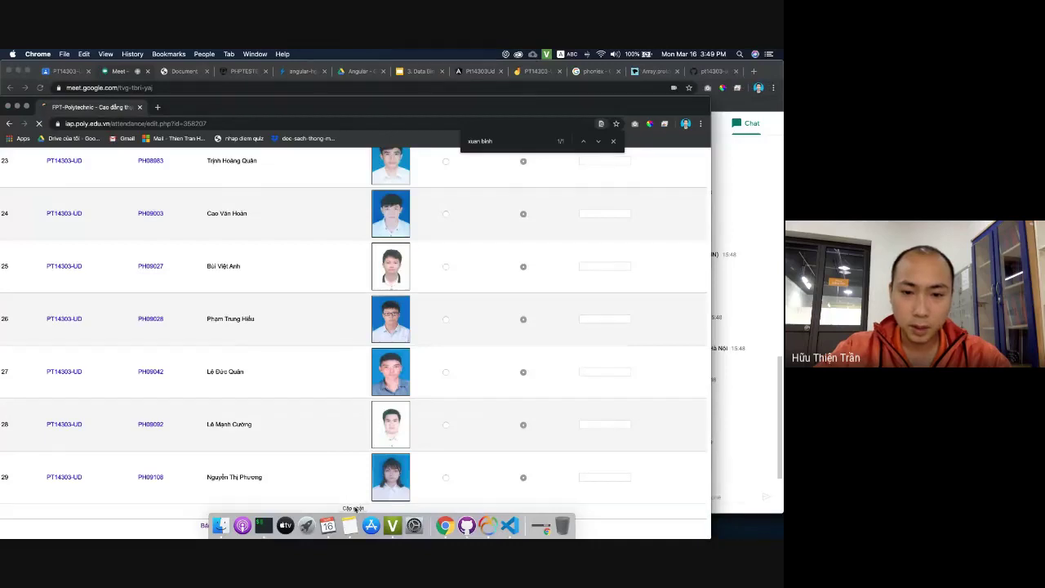
click(754, 283)
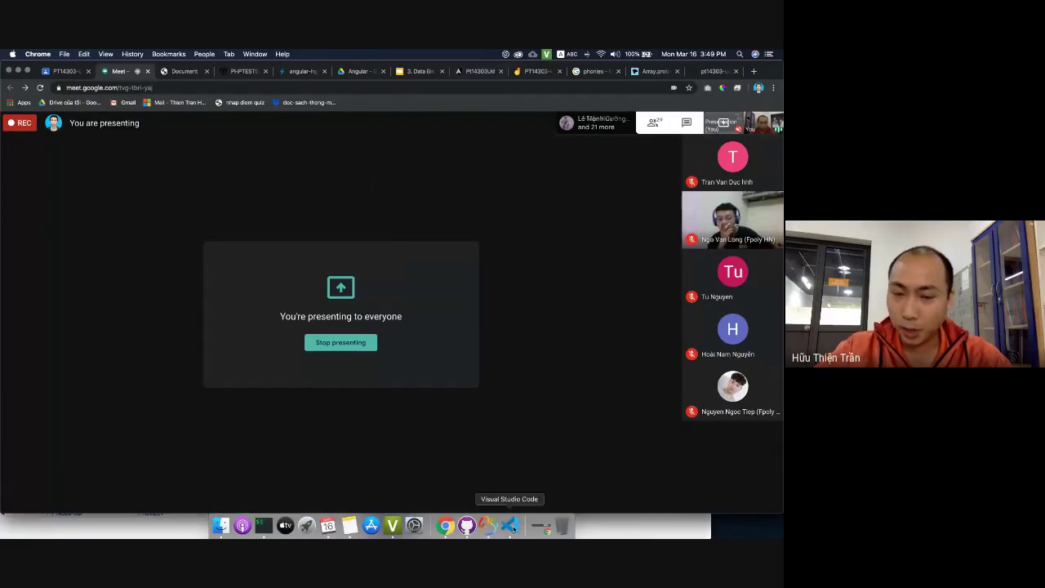
Open the PT14303-UD class's Classwork page and create a new assignment
click(181, 72)
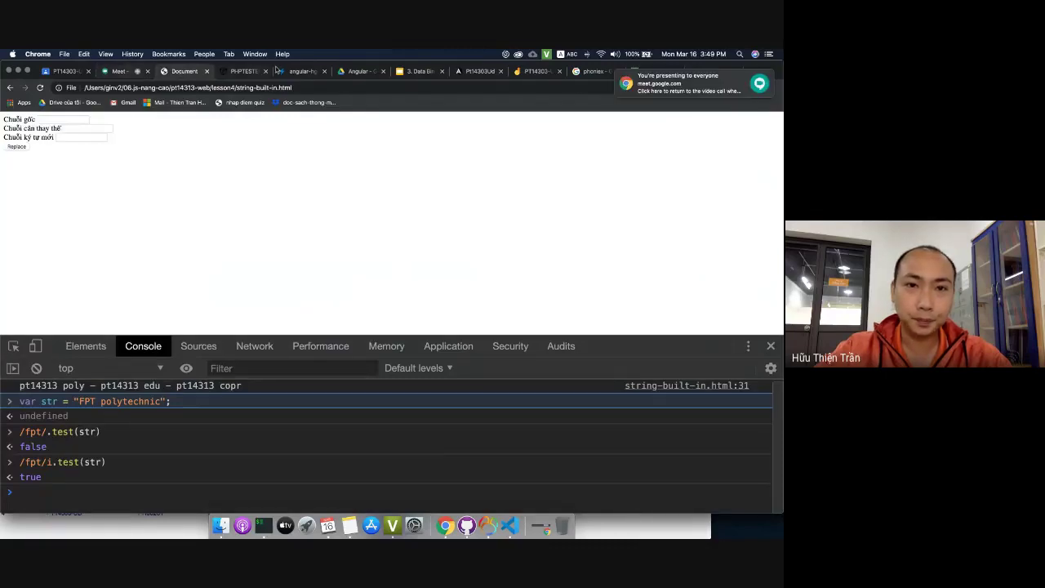
click(278, 71)
click(64, 71)
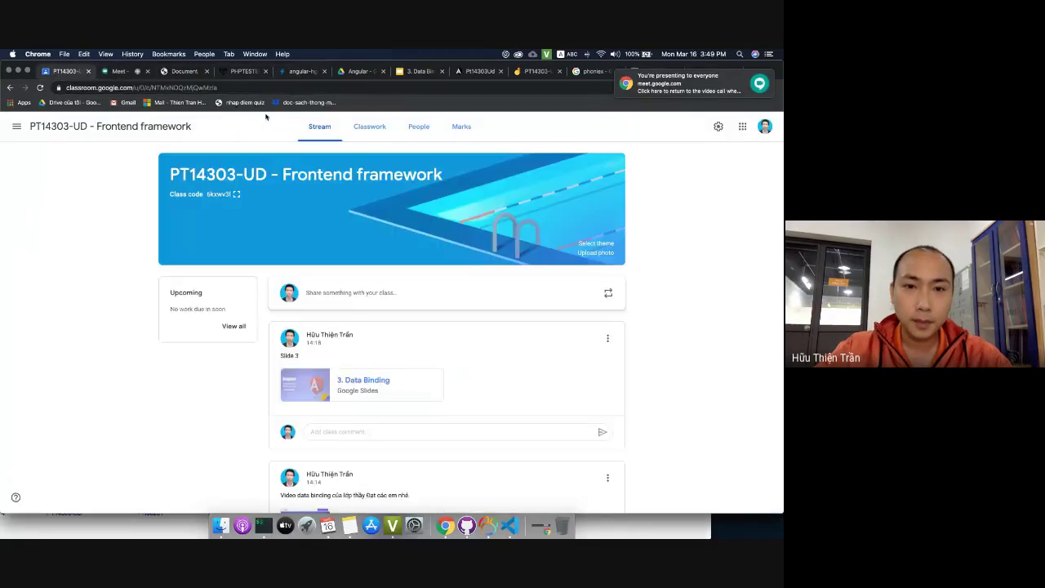
click(376, 139)
click(446, 161)
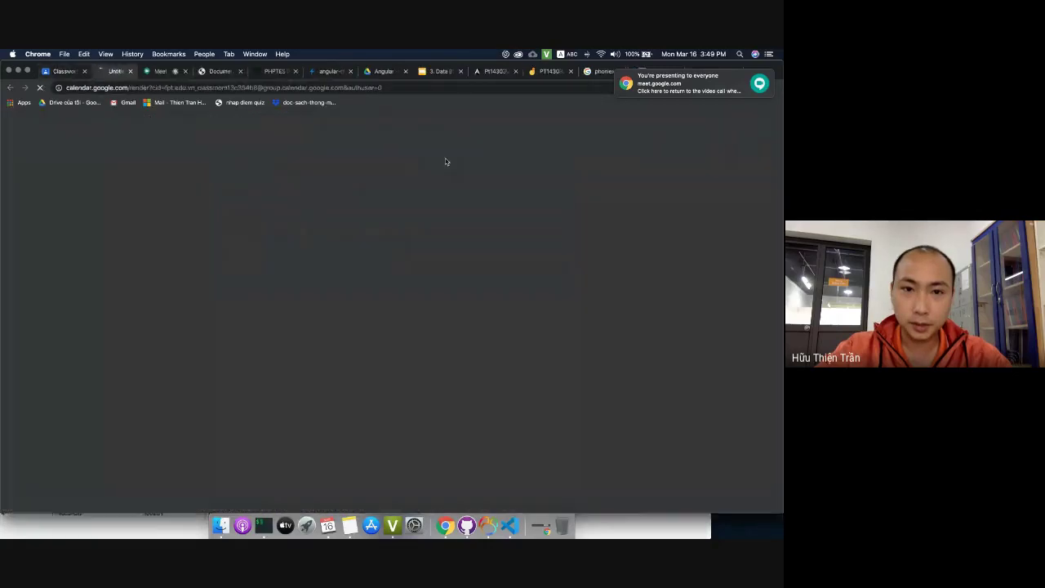
key(super+w)
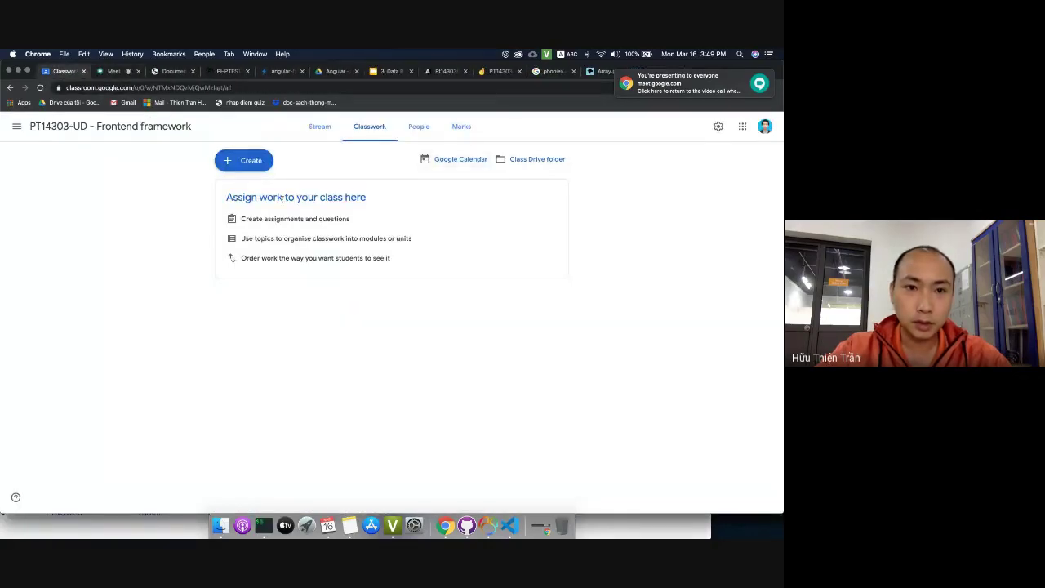
click(255, 161)
click(252, 186)
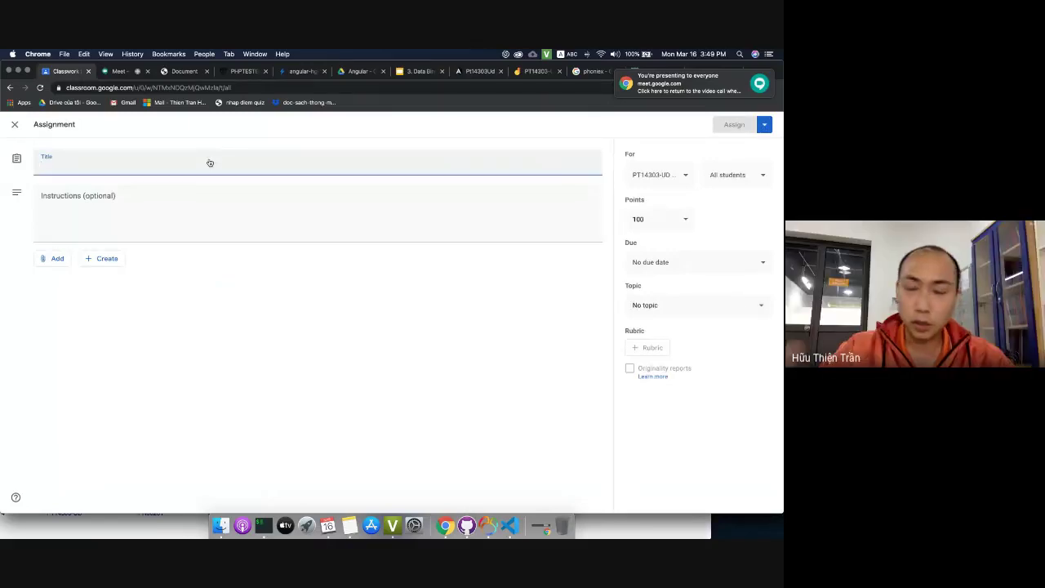
Title the assignment 'Lab 1' and begin instructions 'Tạo ra component mới để quản lý thông tin của các địa danh'
text(Lab 1)
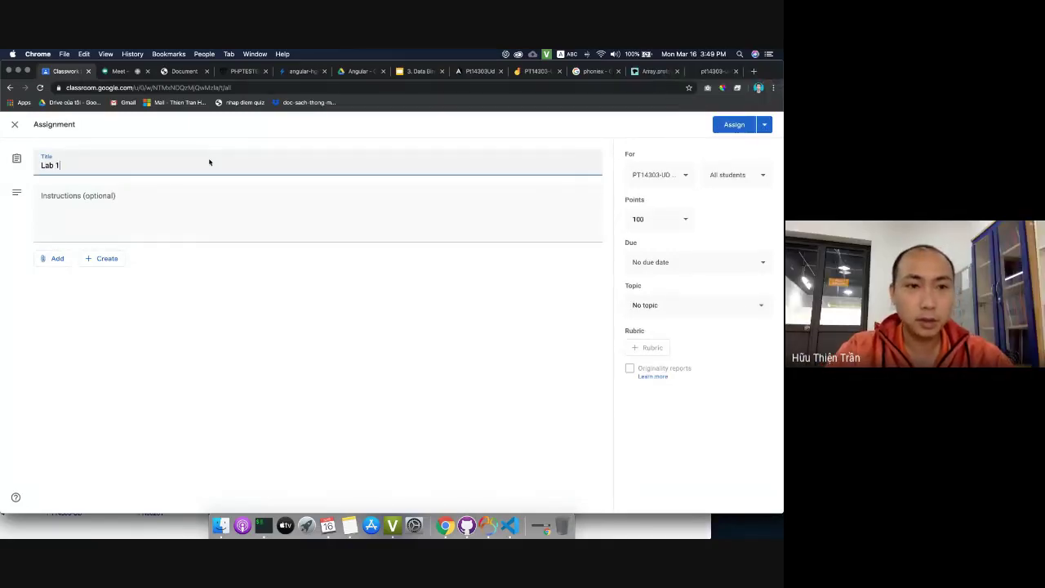
key(Tab)
text(T)
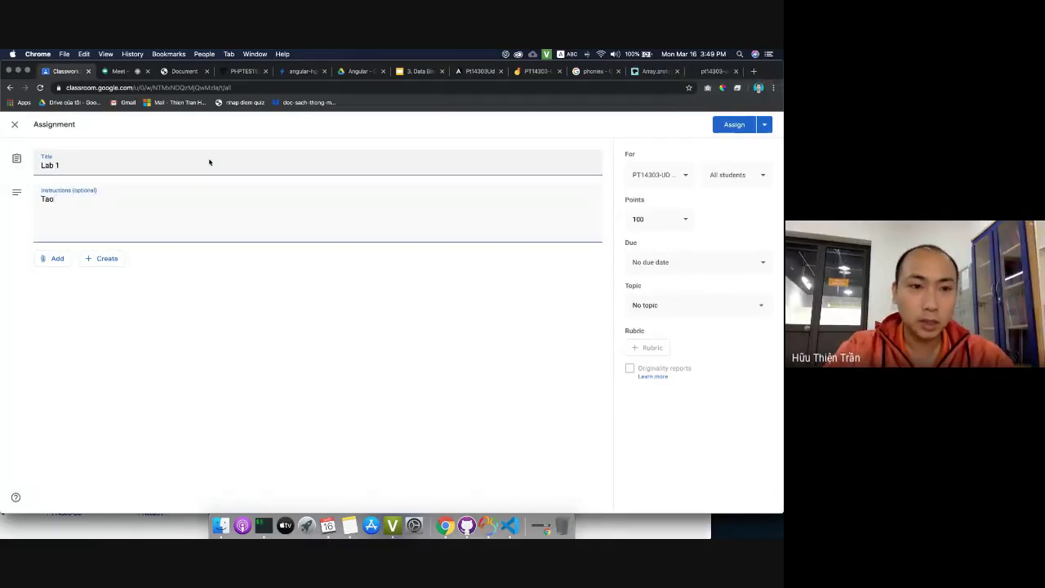
text(ạo ra compo)
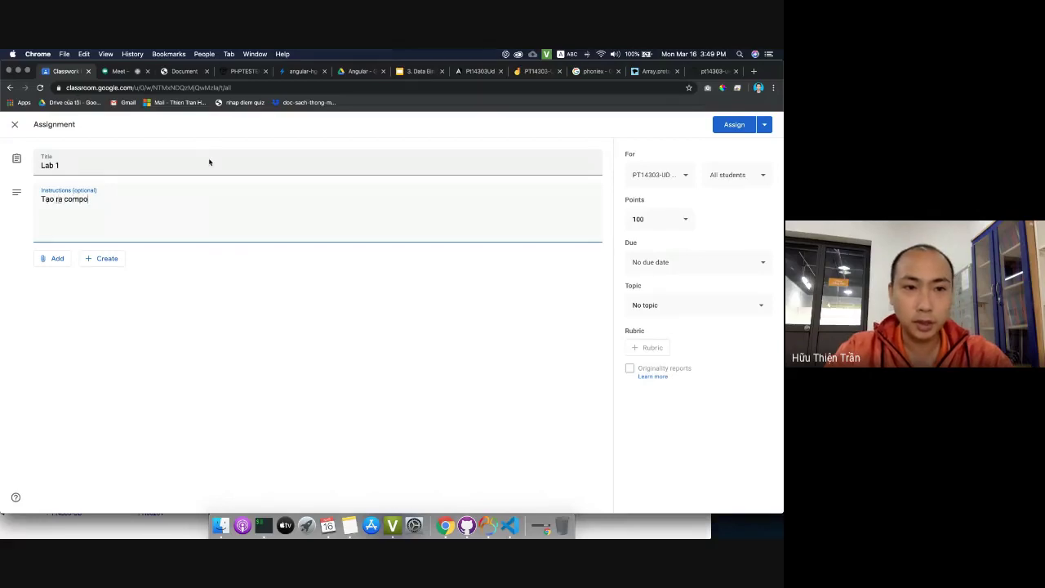
text(nent mới)
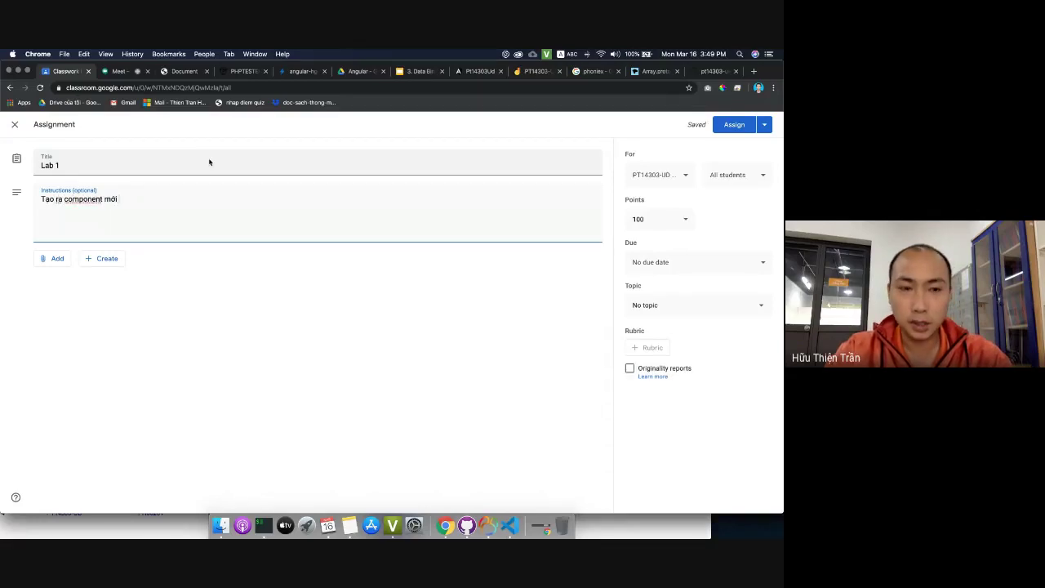
text( để quản)
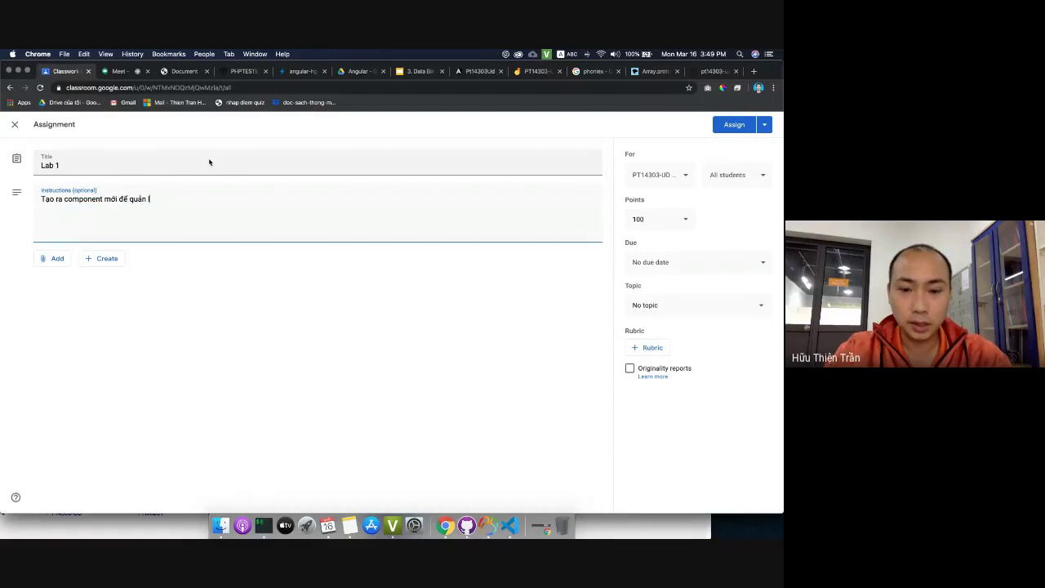
text( lý thông tin của)
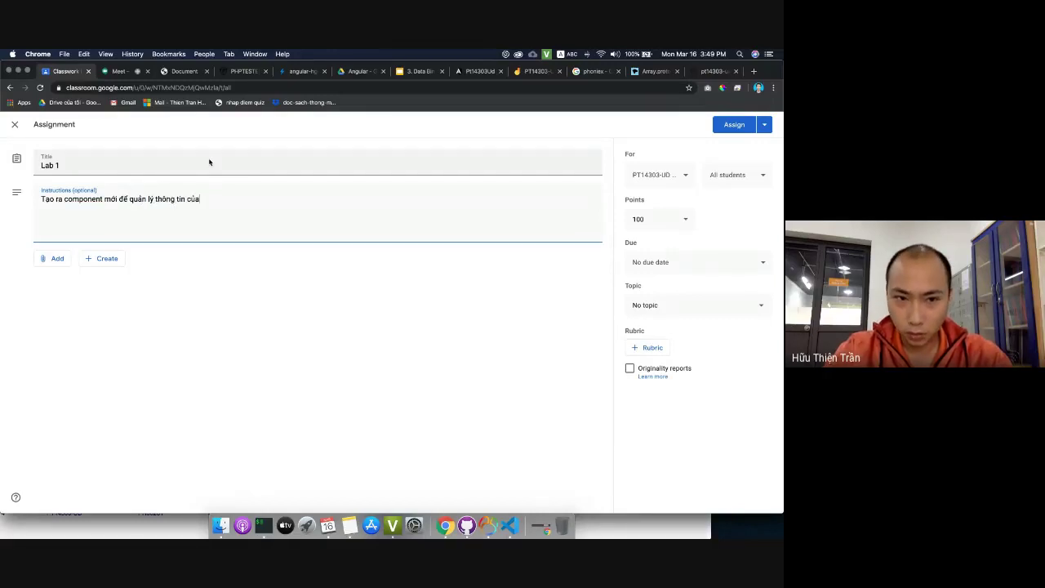
text( các)
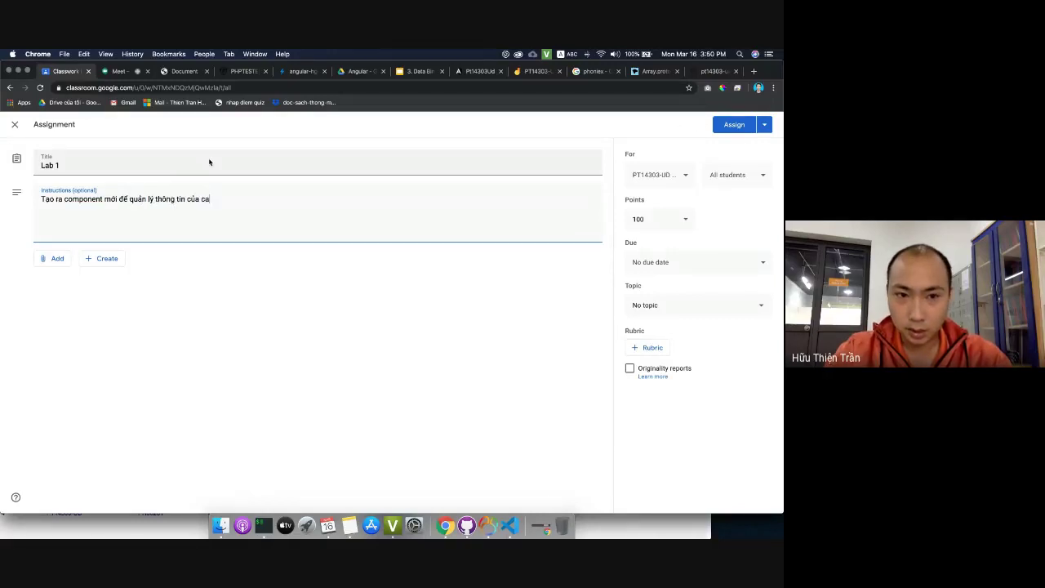
text( skill)
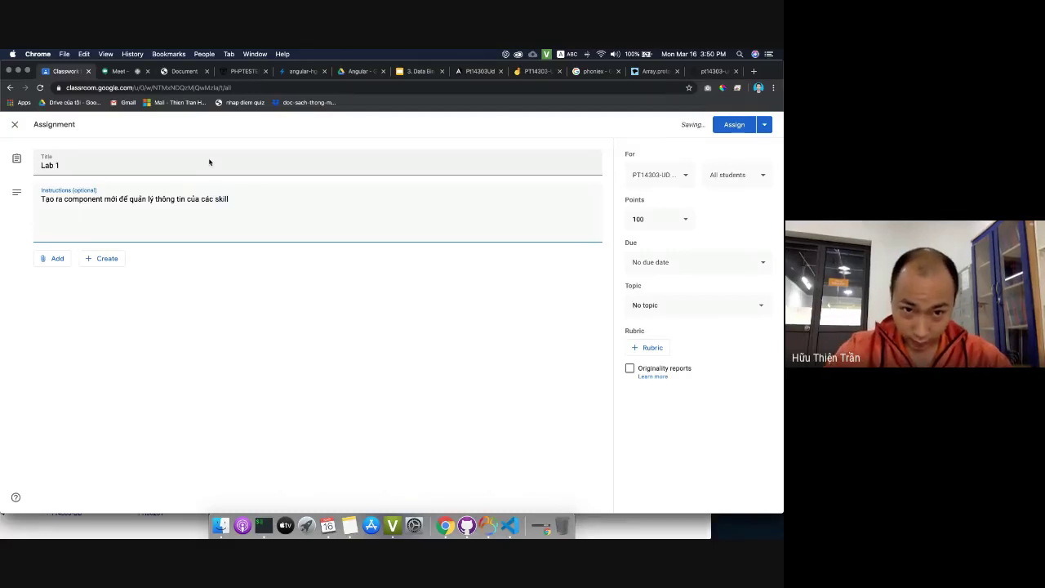
key(BackSpace)
key(BackSpace)
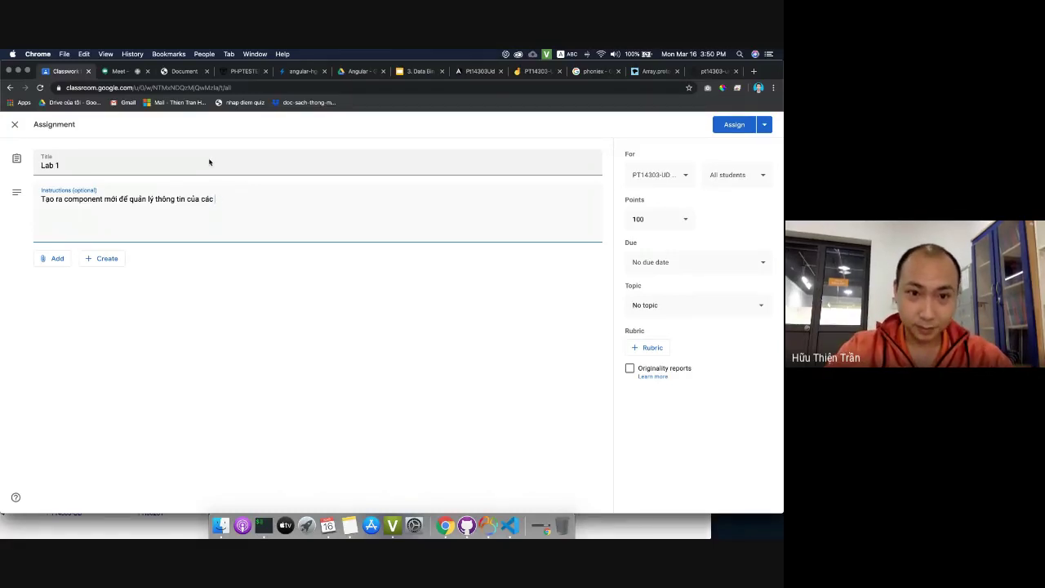
text(c )
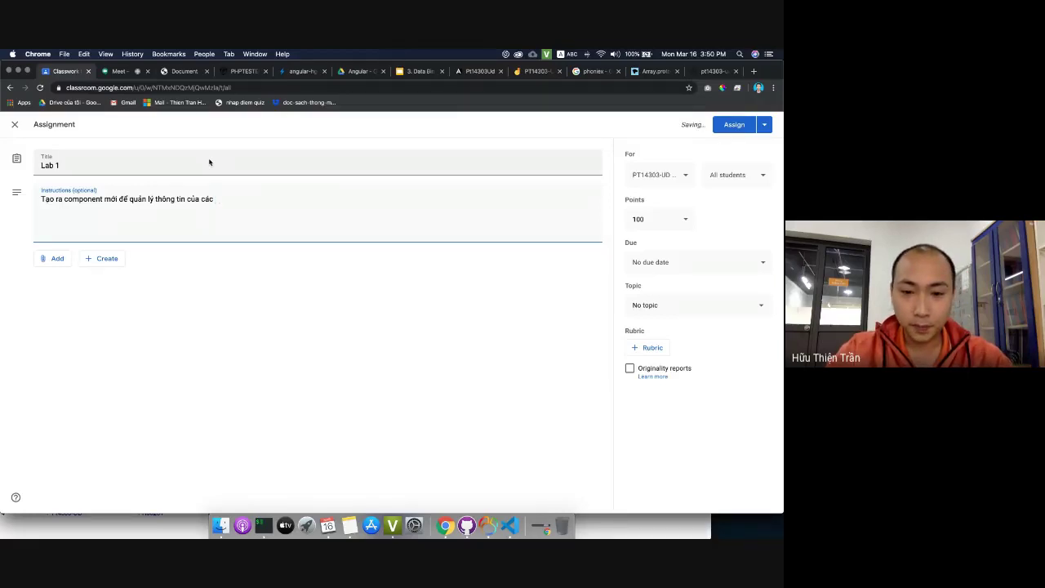
text(địa danh)
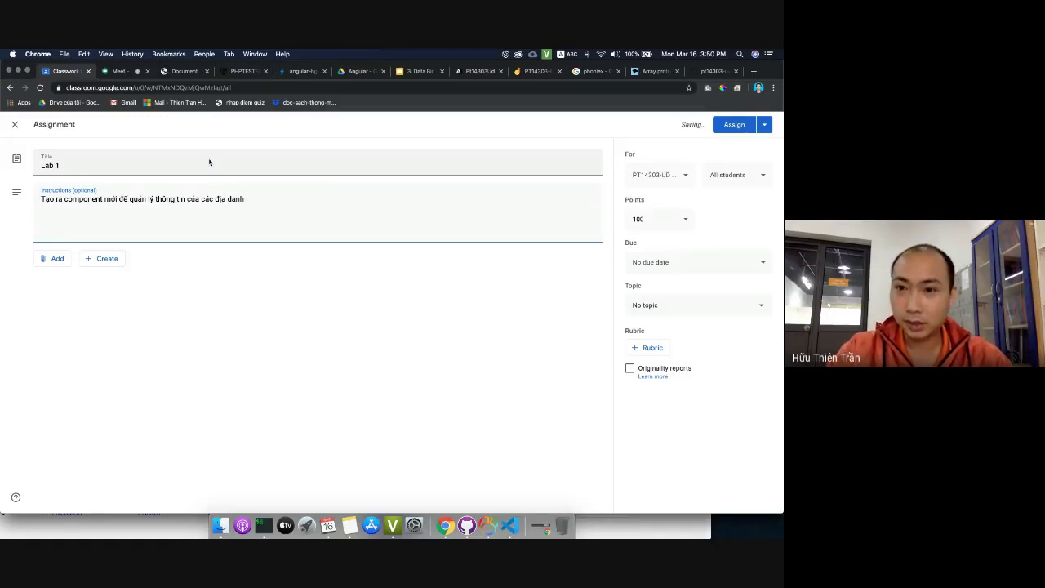
Set the assignment to 10 points and continue the sentence with ', gồm các thông tin sau'
click(661, 219)
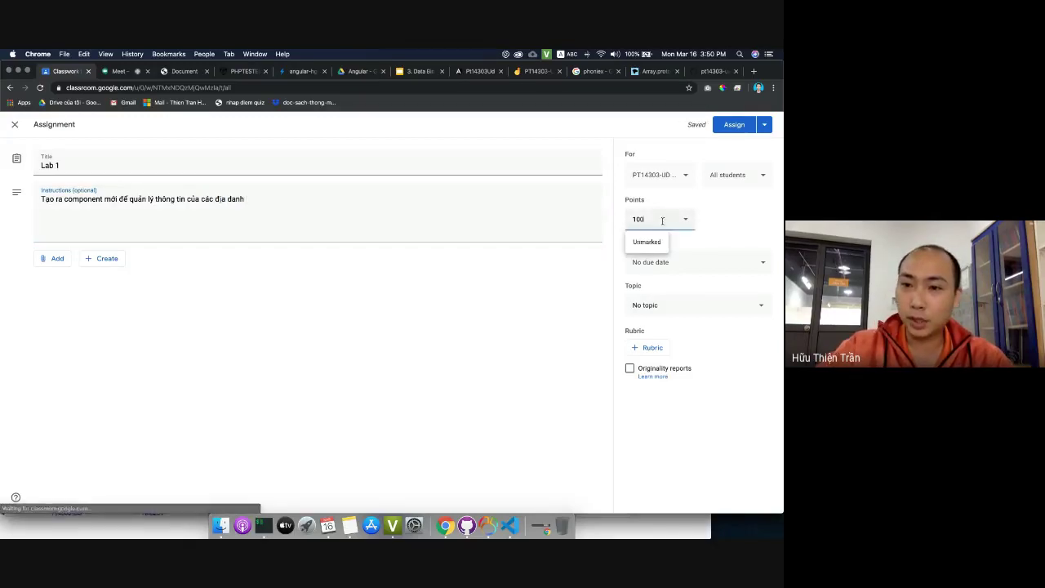
click(434, 207)
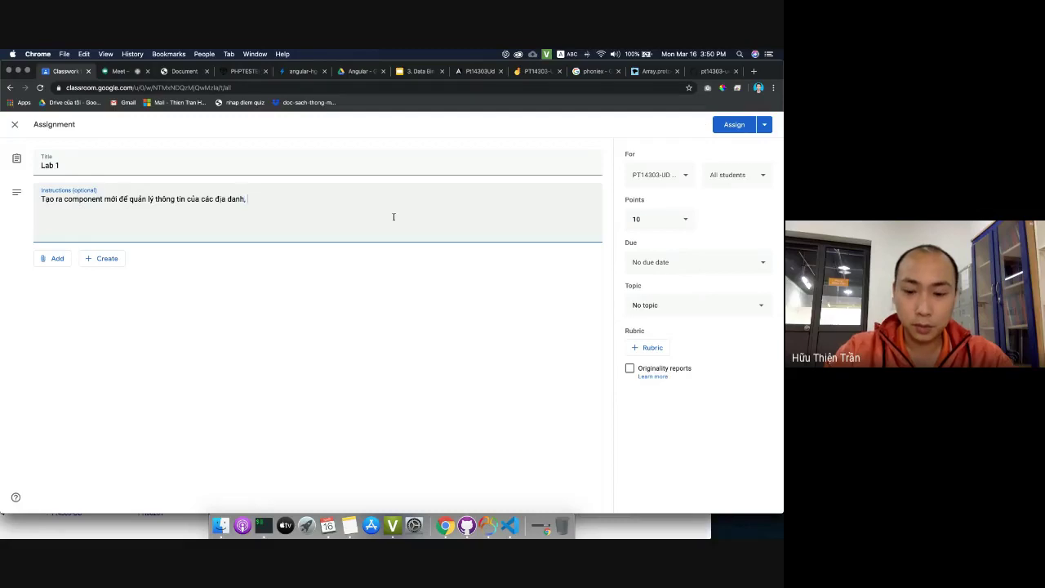
text(, gồm các thông tin sau:)
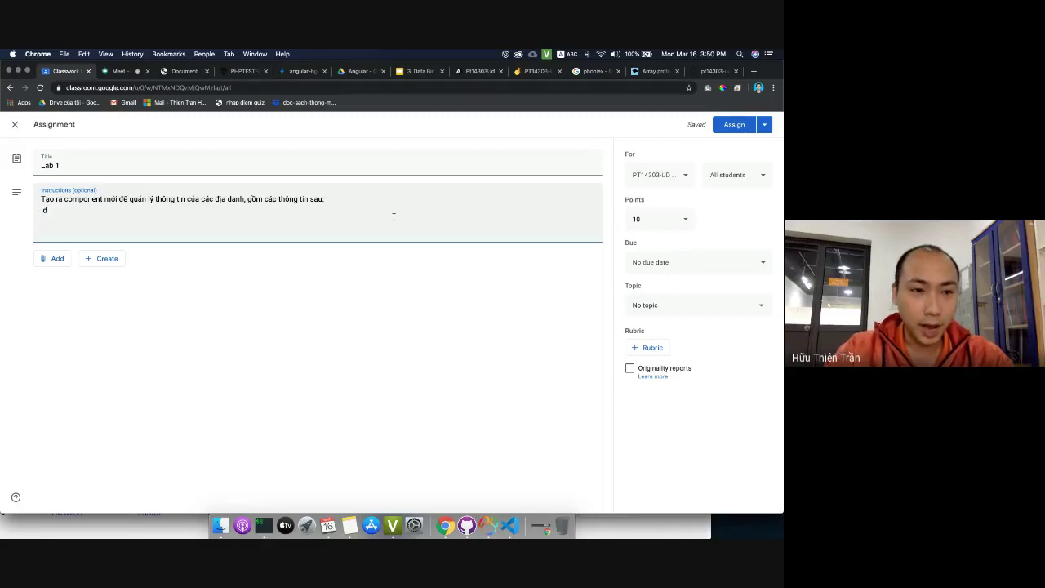
key(Return)
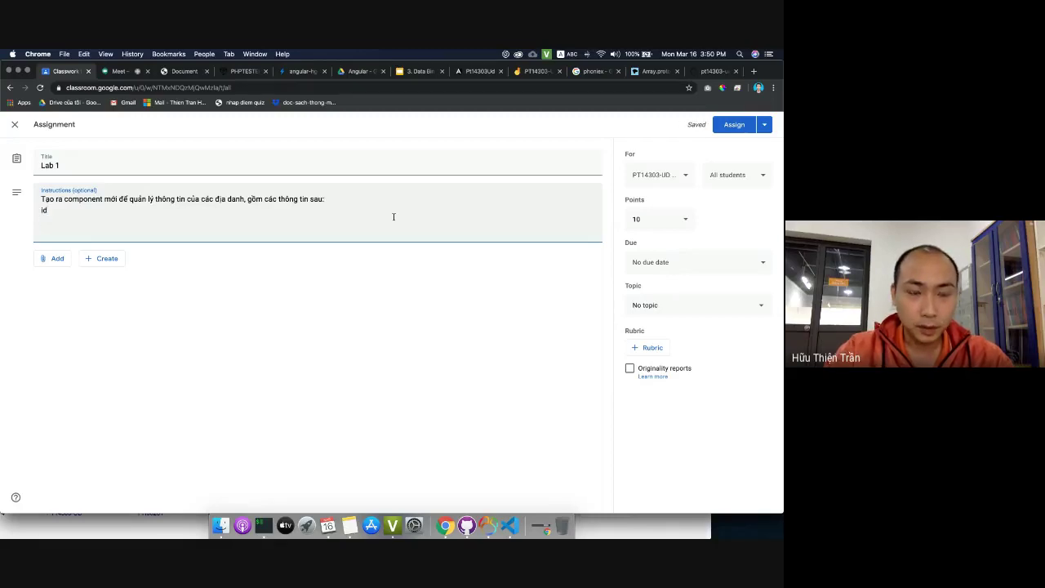
List place fields: tên địa danh, hình ảnh của địa danh, diện tích, lịch sử của địa danh
text(tên địa d)
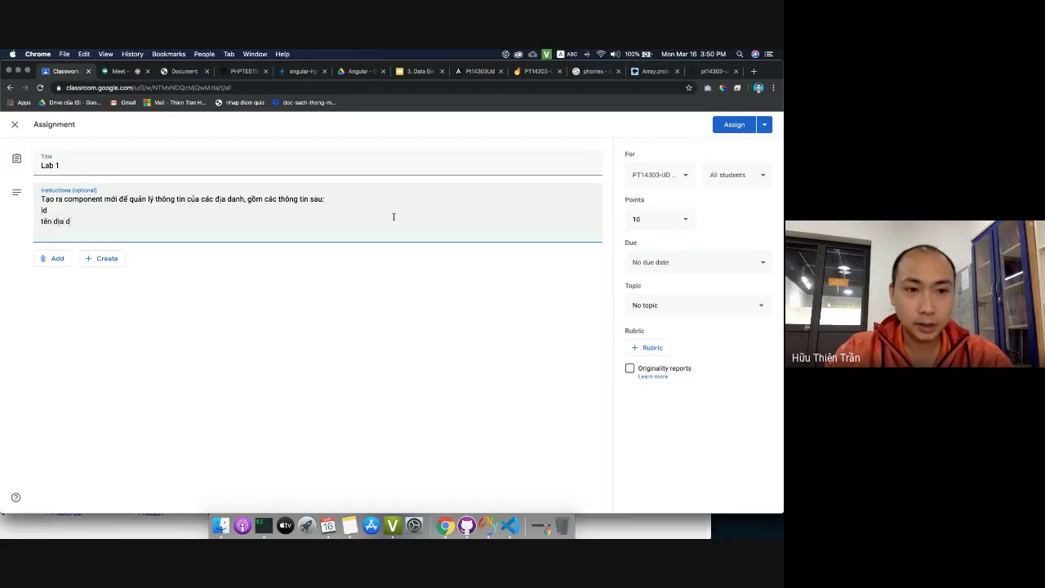
text(anh)
key(Return)
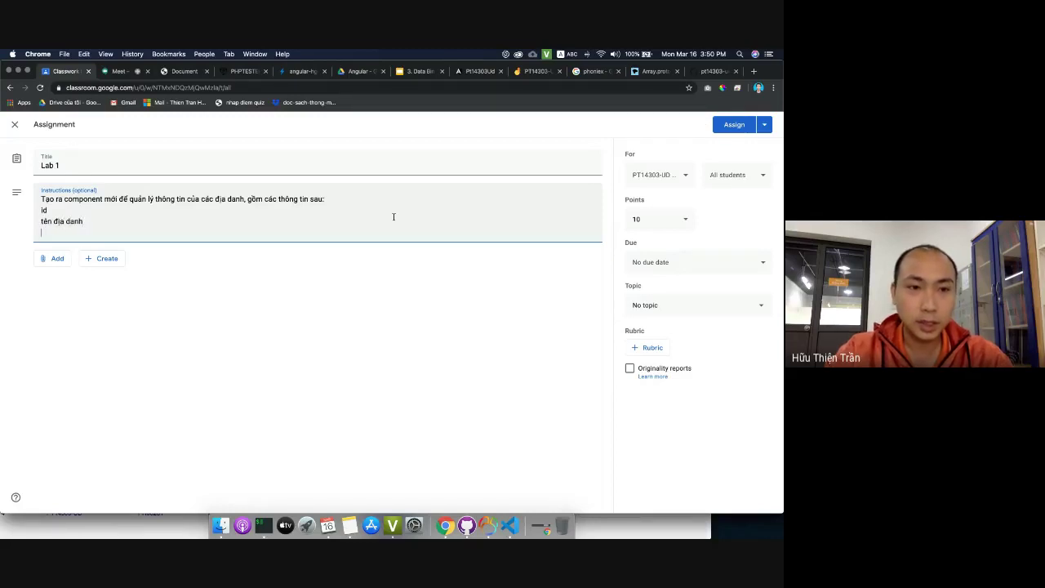
text(hình ảnh)
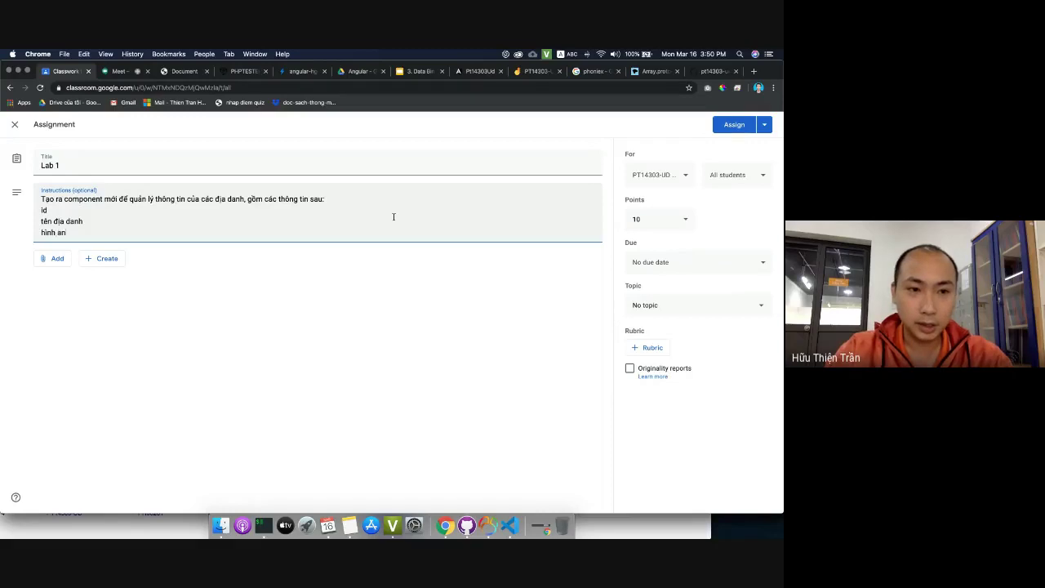
text( của địa danh)
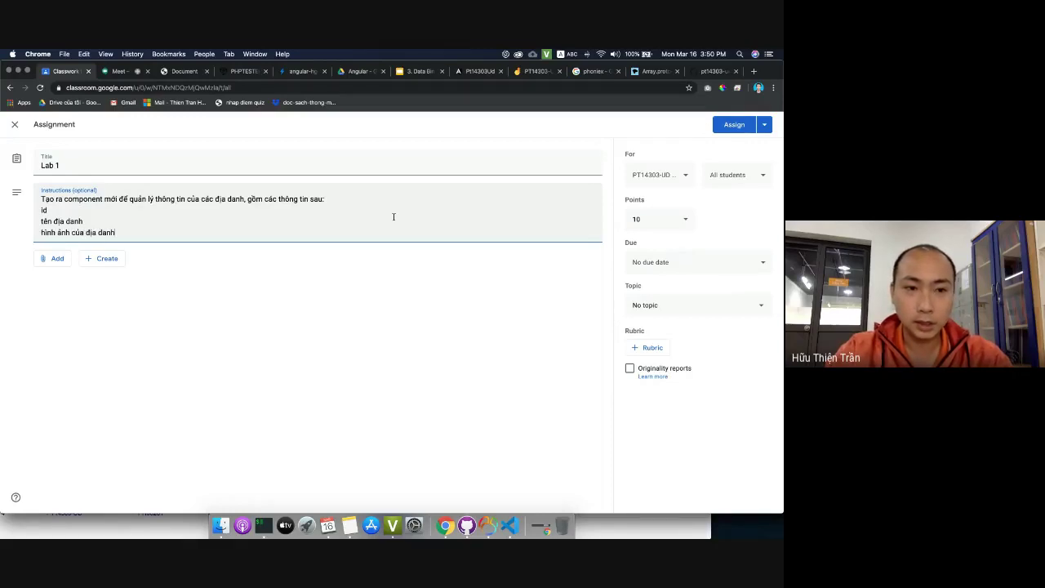
key(Return)
text(diện tích)
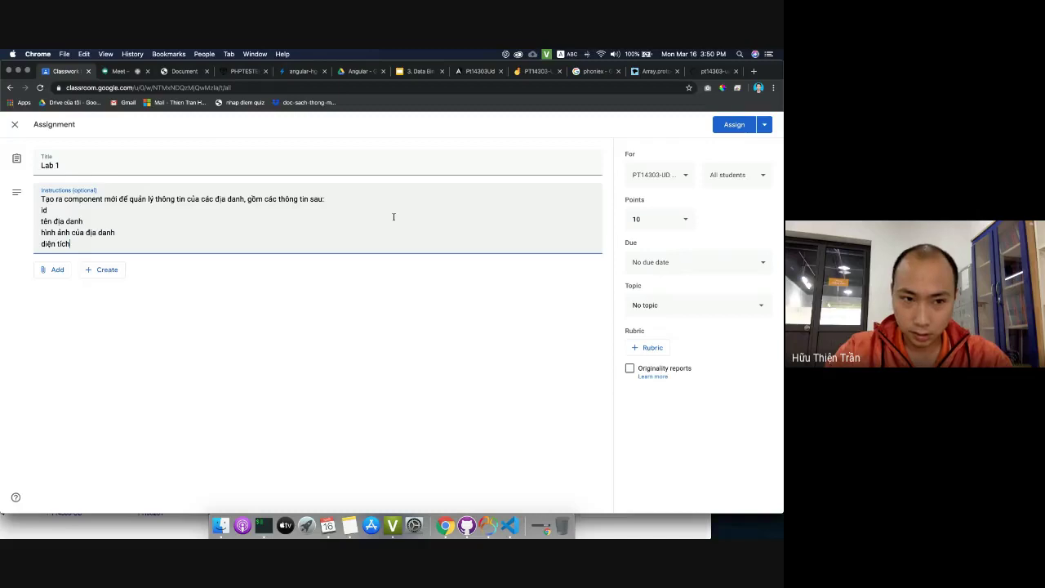
key(Return)
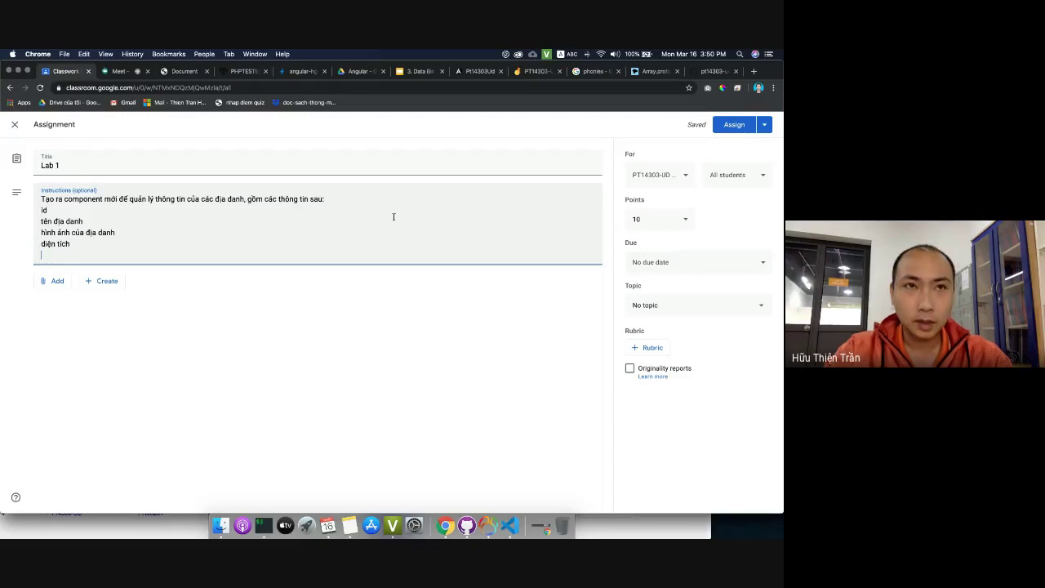
text(đa)
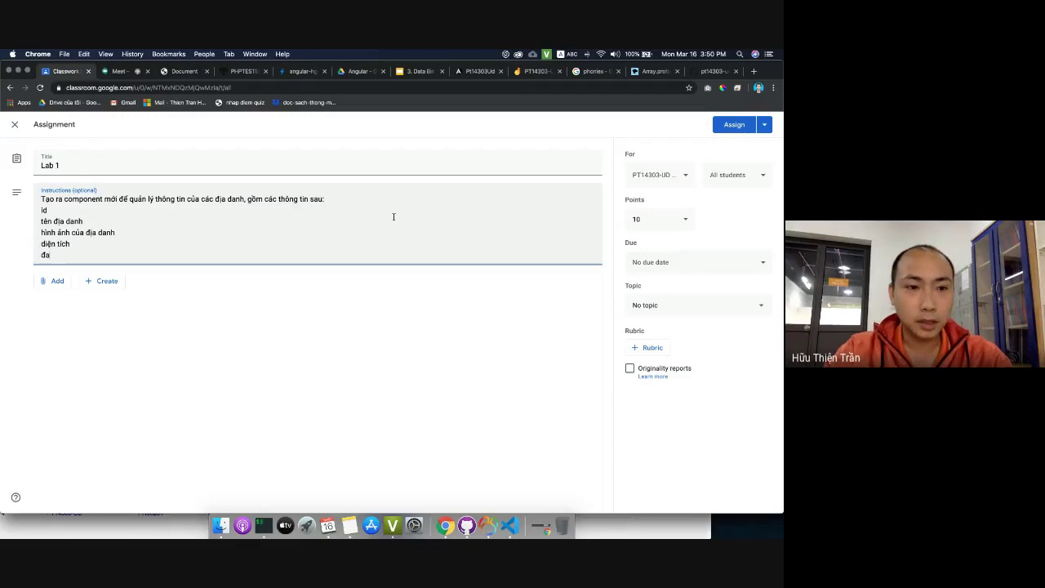
key(BackSpace)
key(BackSpace)
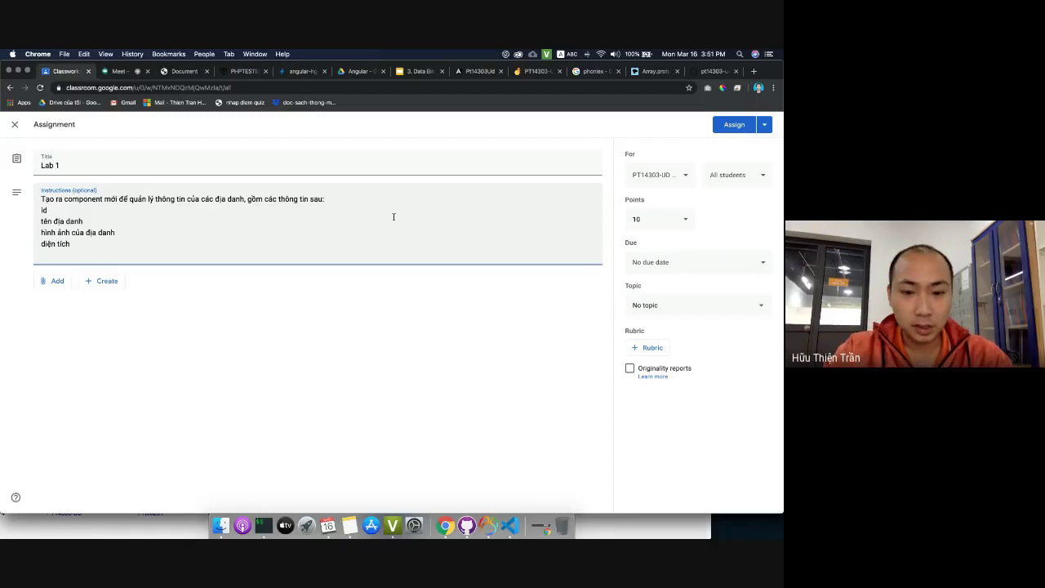
text(Su)
text( kiện)
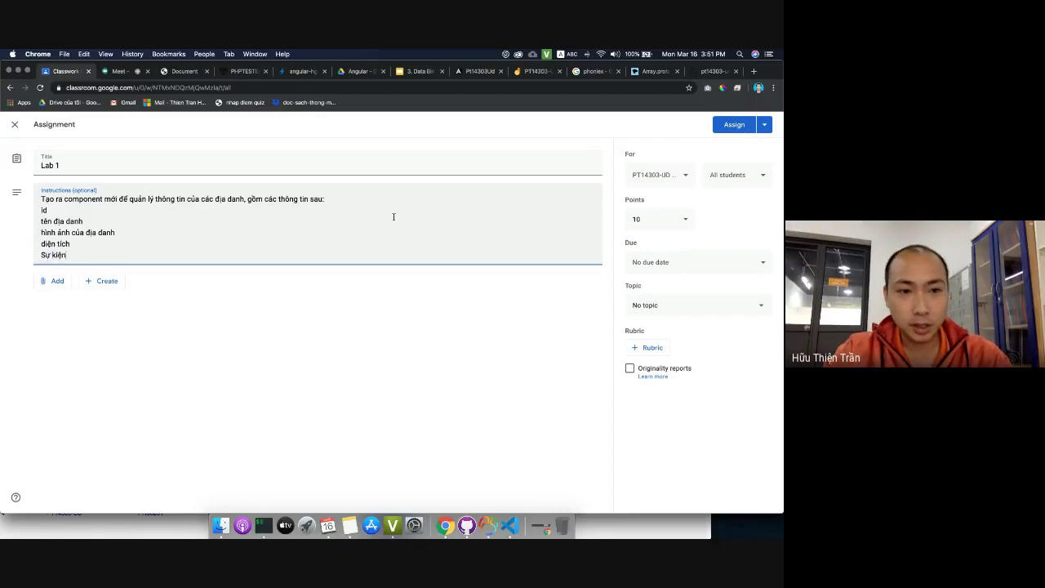
key(BackSpace)
key(BackSpace)
key(BackSpace)
key(BackSpace)
key(BackSpace)
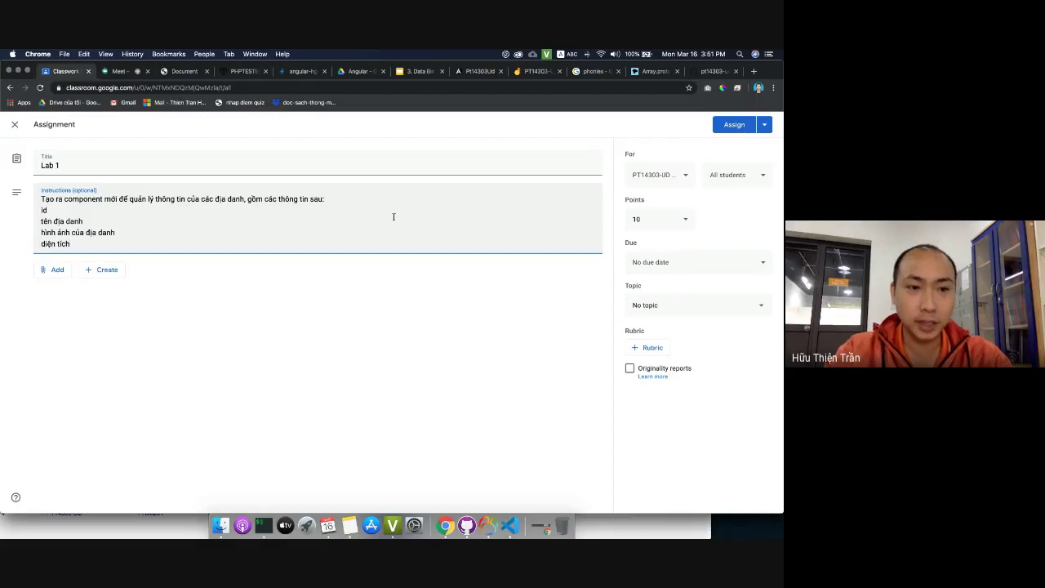
key(Return)
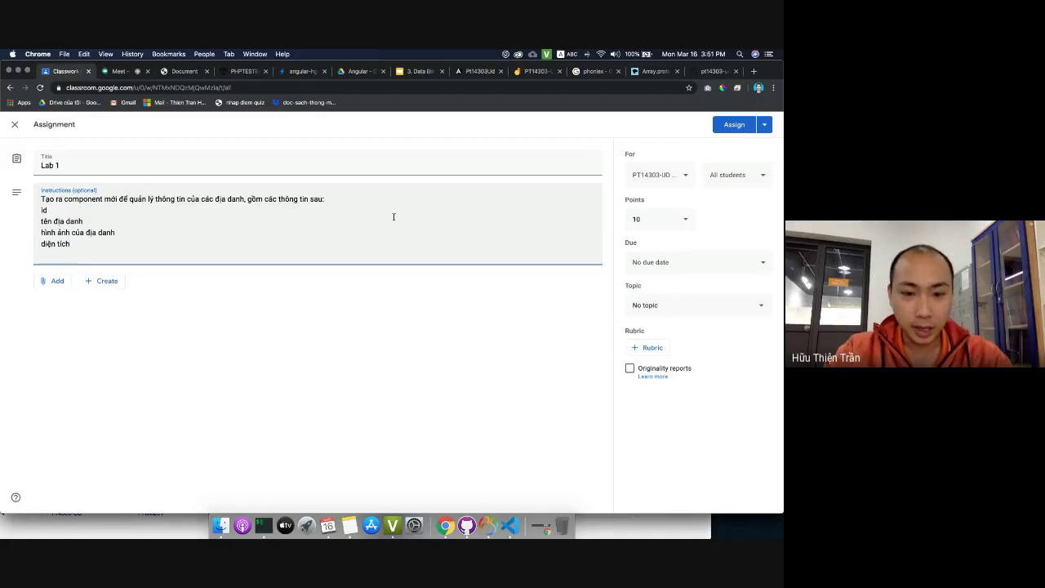
text(lịch sử của đ)
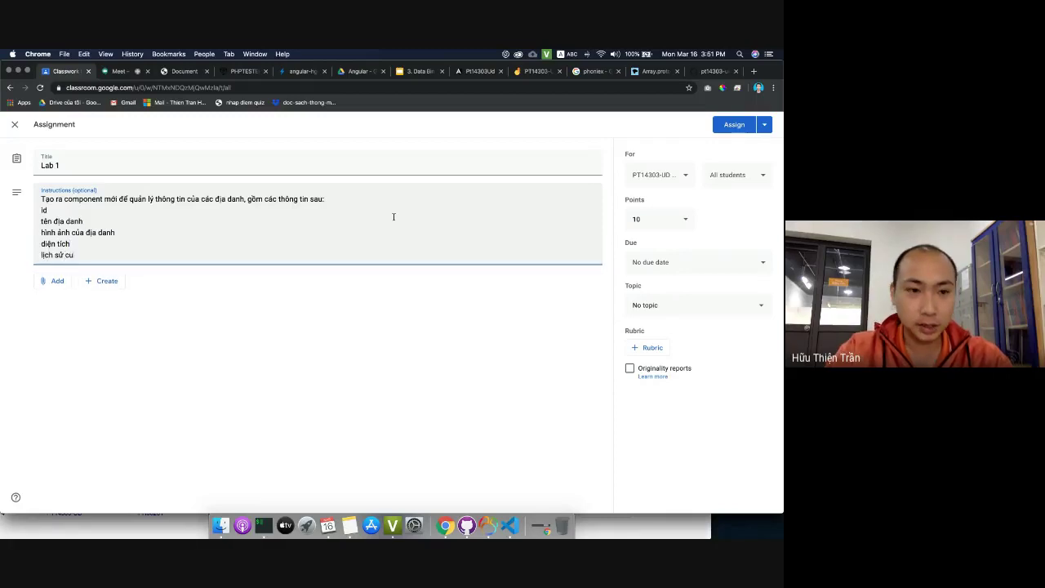
text(ịa danh)
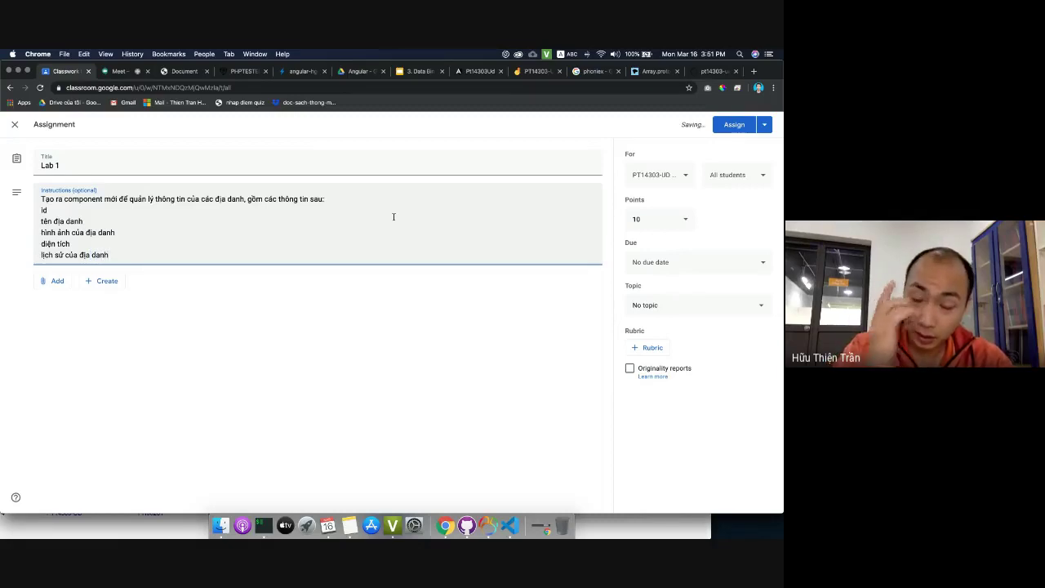
key(Return)
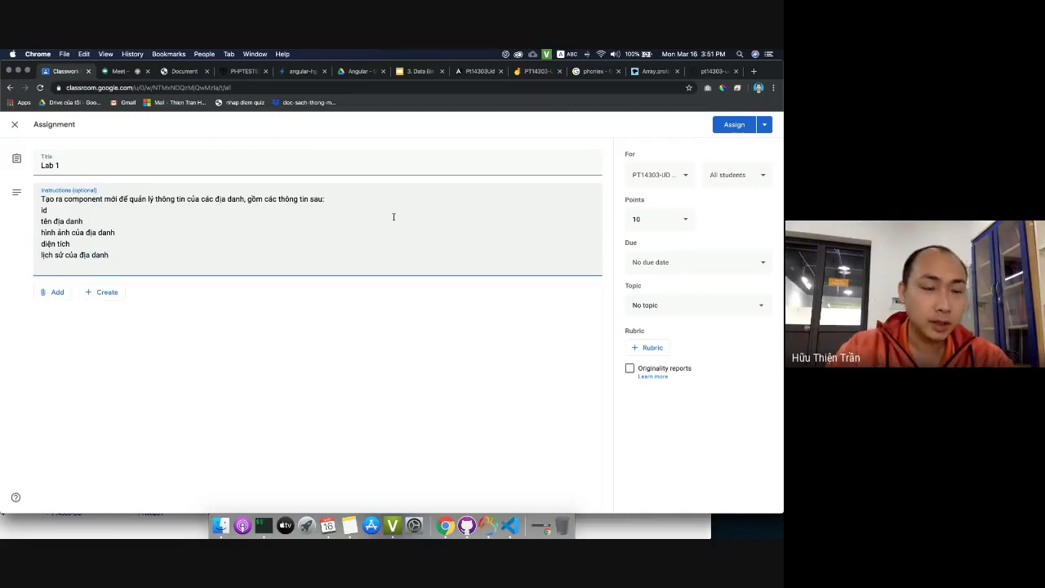
List notable-figure fields: tên danh nhân tiêu biểu, hình ảnh, năm sinh, năm mất
text(dan)
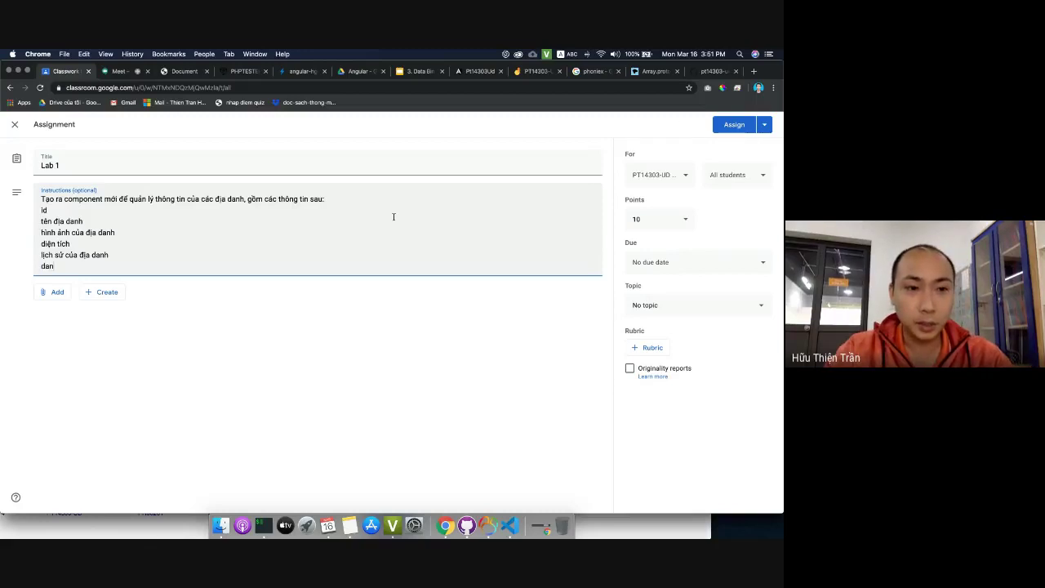
text(h diện t)
key(BackSpace)
text(nhân tiêu biểu)
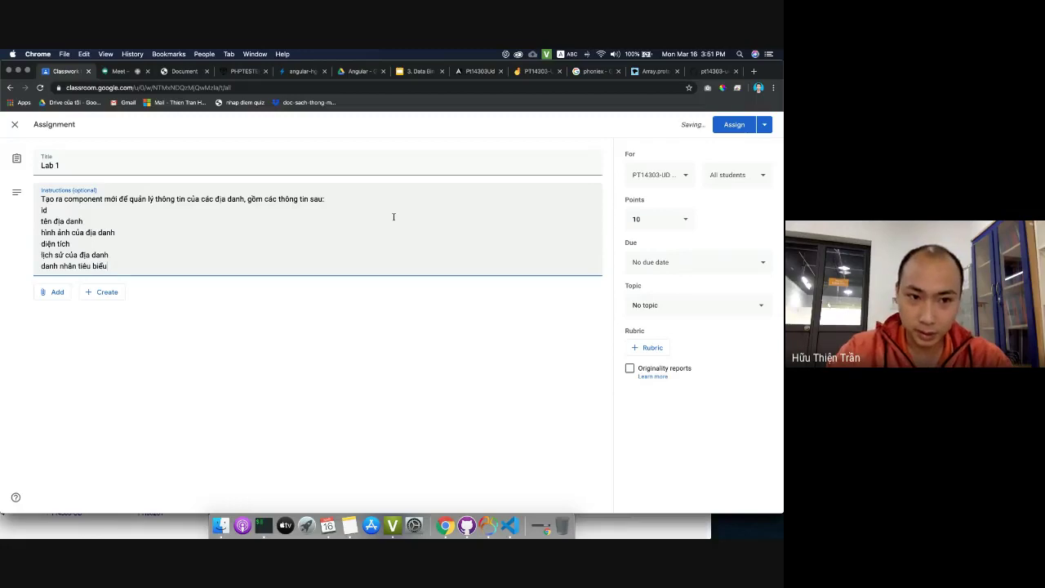
key(shift+super+Left)
key(Right)
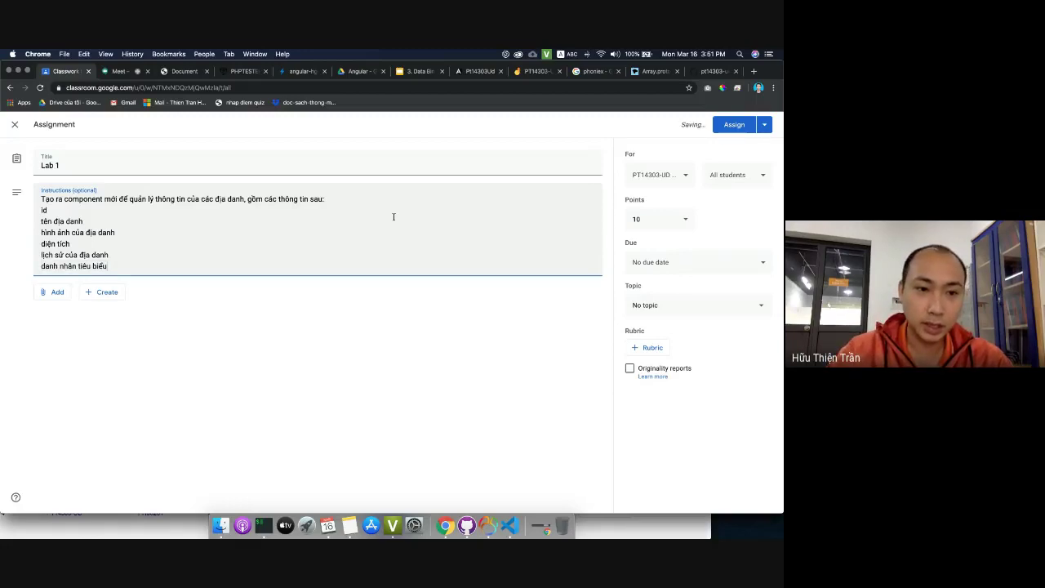
text(tên)
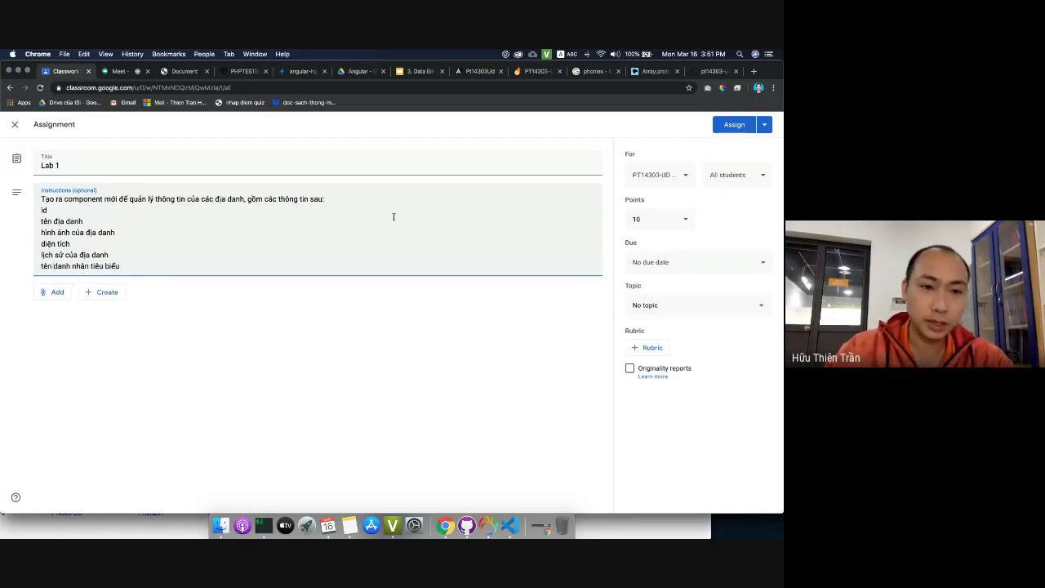
key(Return)
text(hình ảnh)
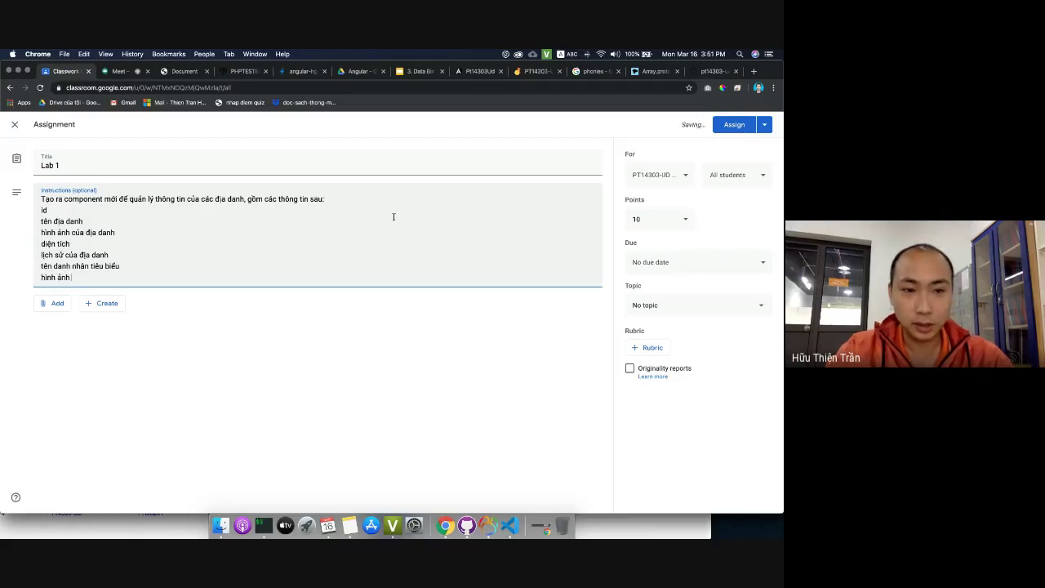
key(Return)
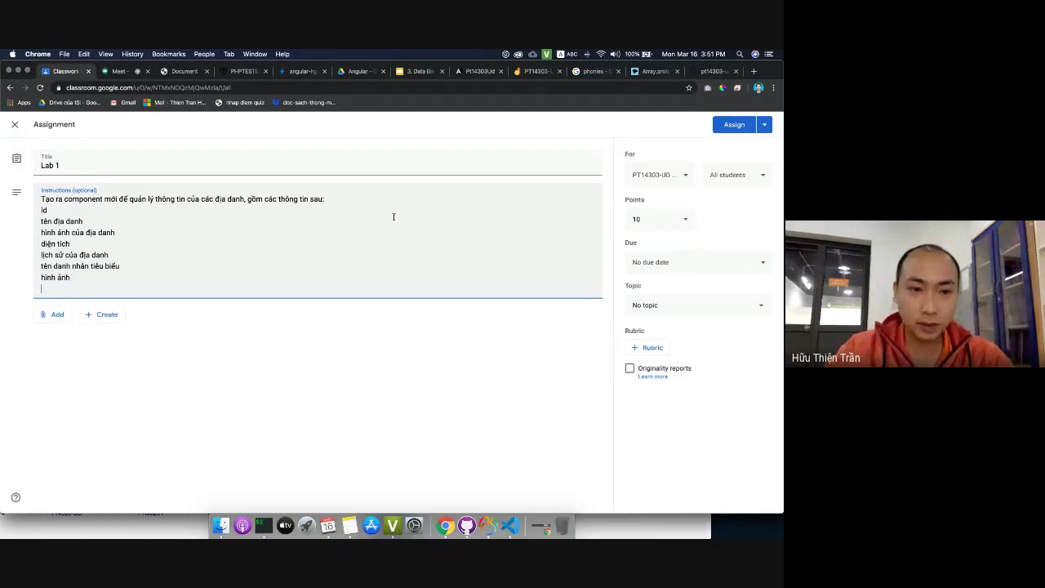
text(năm sinh)
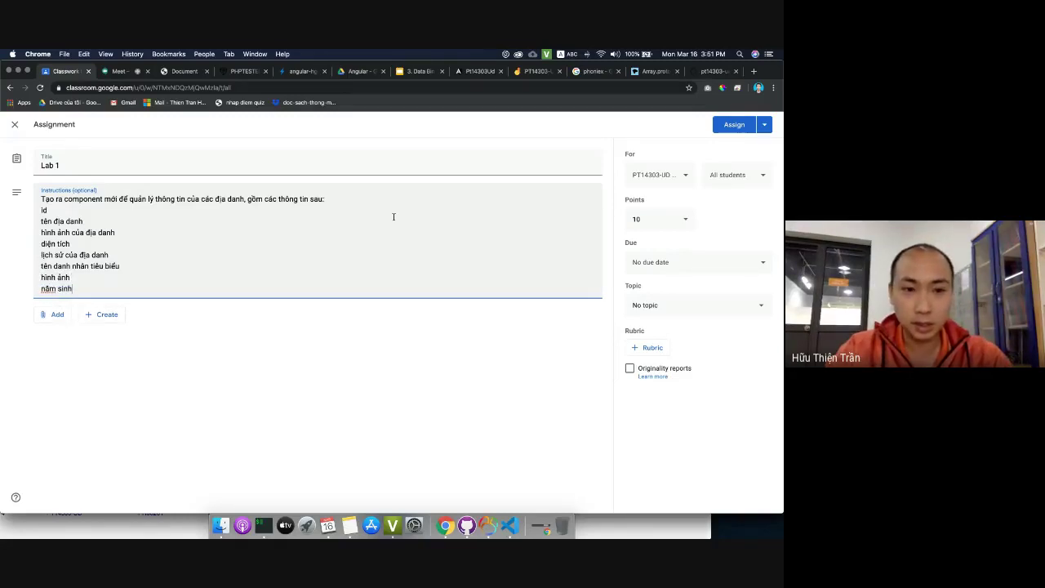
key(Return)
text(năm mất)
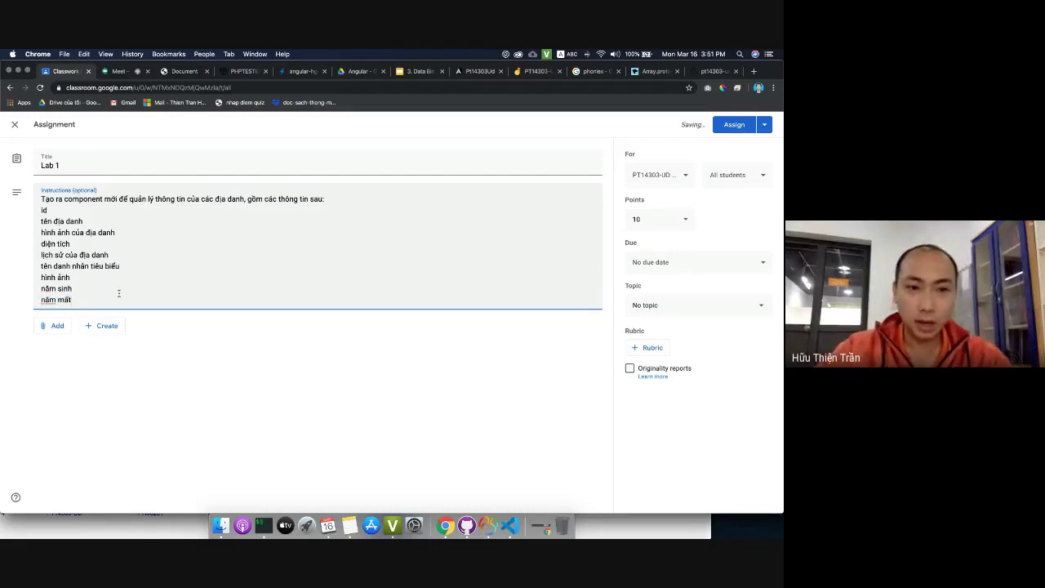
key(Return)
key(Return)
Add task lines 'Thực hien hiển thị danh sách', 'Thêm', 'sửa', 'xóa', then 'thông tin của địa danh'
text(Thực)
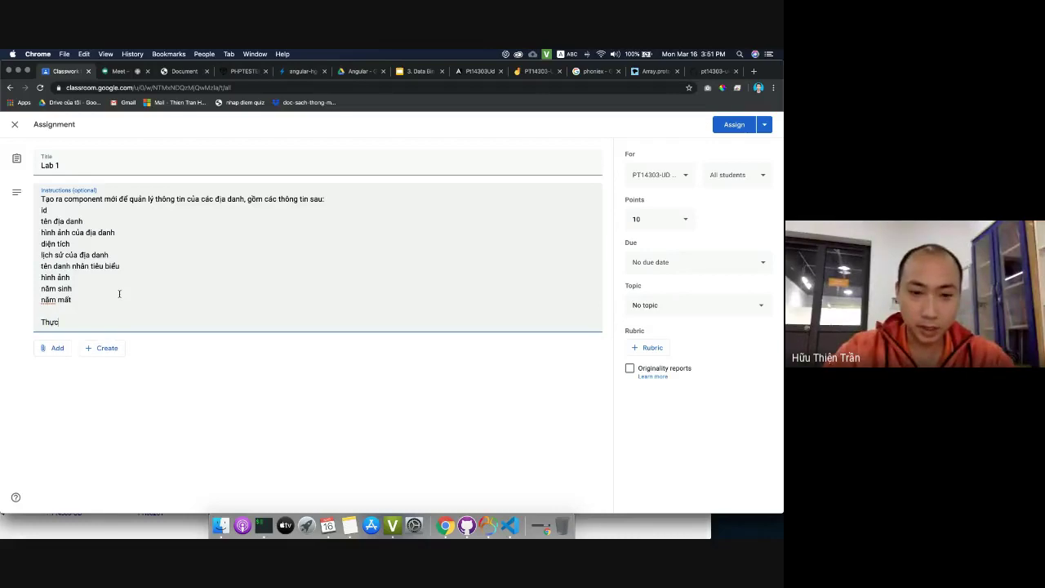
text( hien hiển thị)
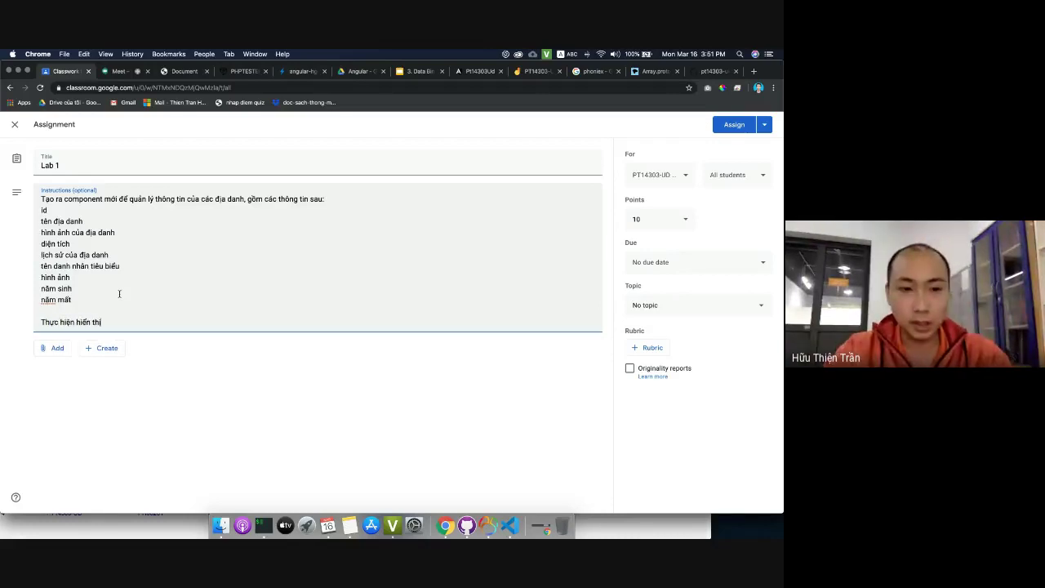
text( danh sách)
key(Return)
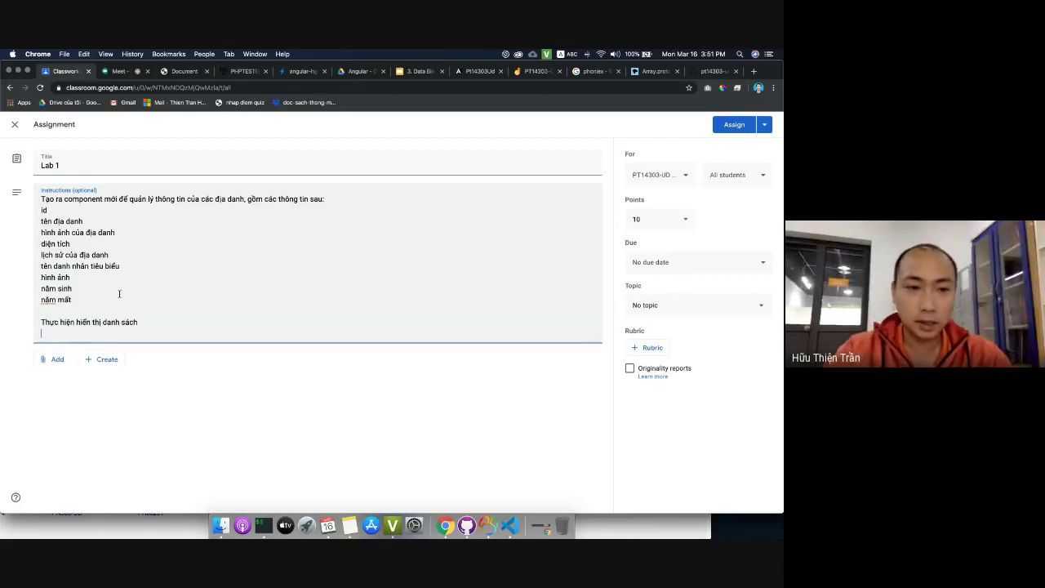
text(Thêm)
key(Return)
text(sửa)
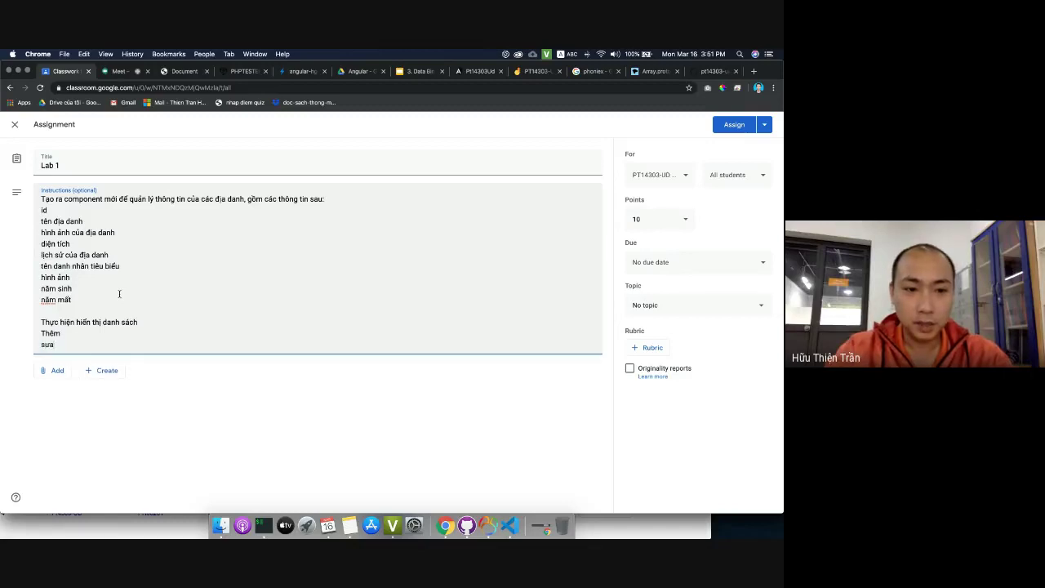
key(Return)
text(xóa thơ)
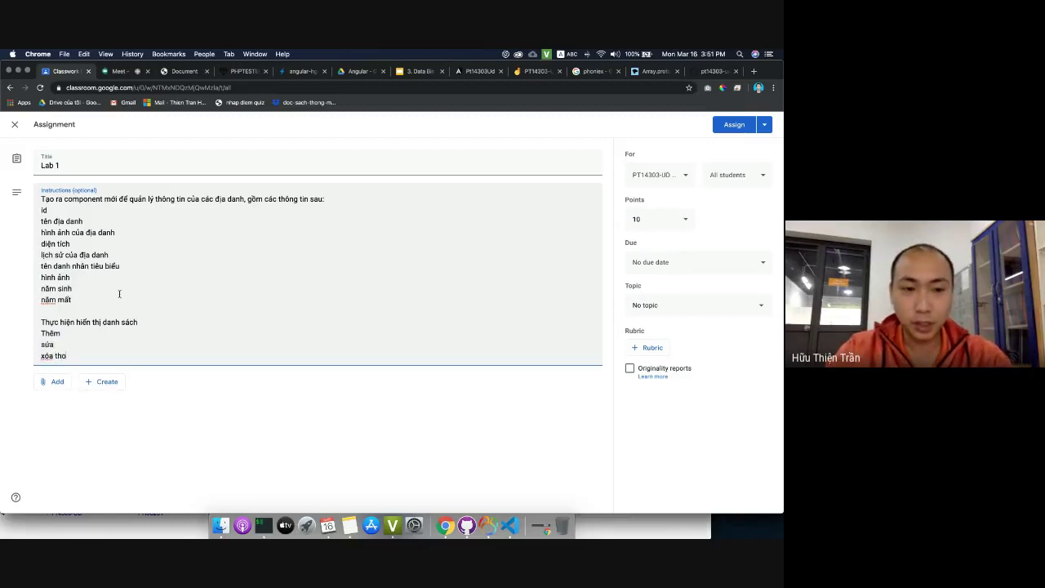
key(BackSpace)
key(BackSpace)
key(BackSpace)
key(BackSpace)
key(Return)
text(thông cu)
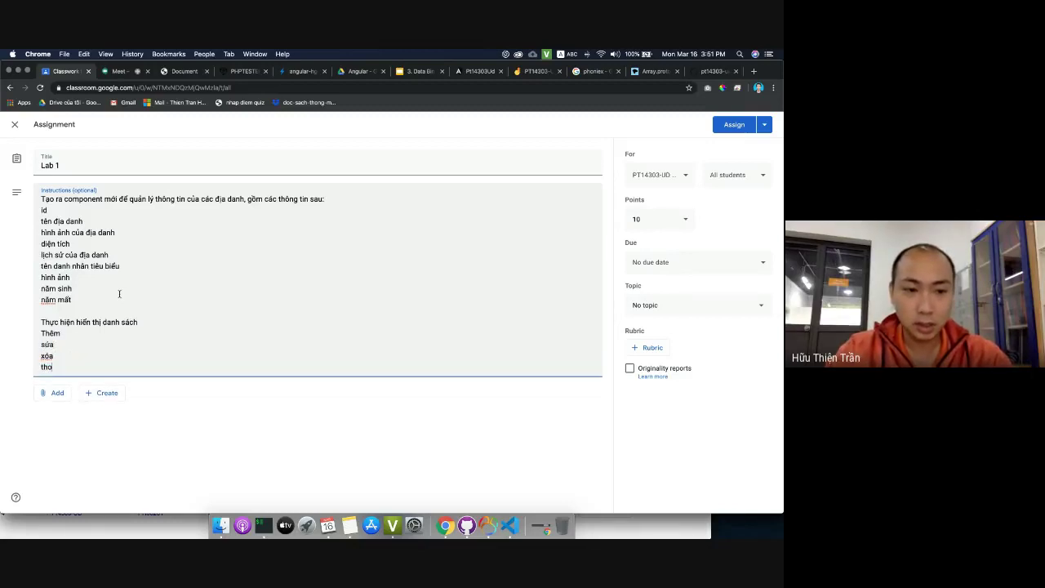
key(BackSpace)
key(BackSpace)
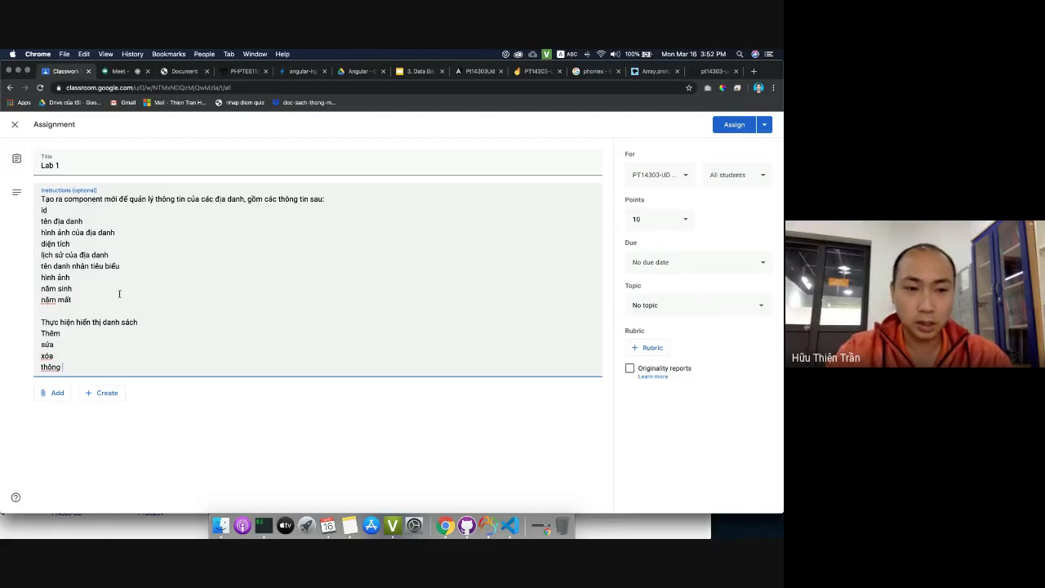
text(tin của địa danh)
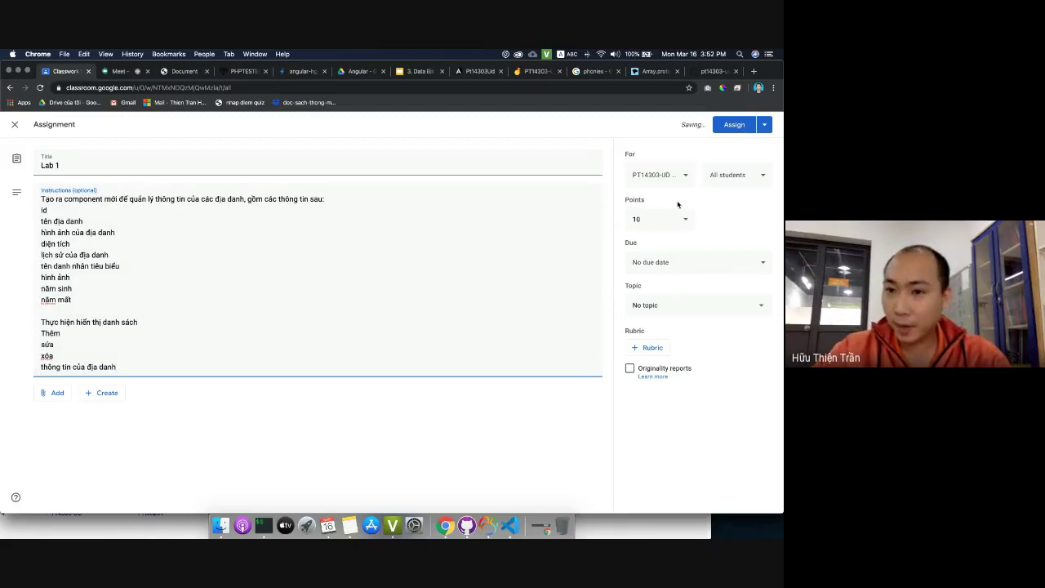
Set the due date to 17 March at 23:59 and add a blank line after 'lịch sử của địa danh'
click(677, 264)
click(665, 296)
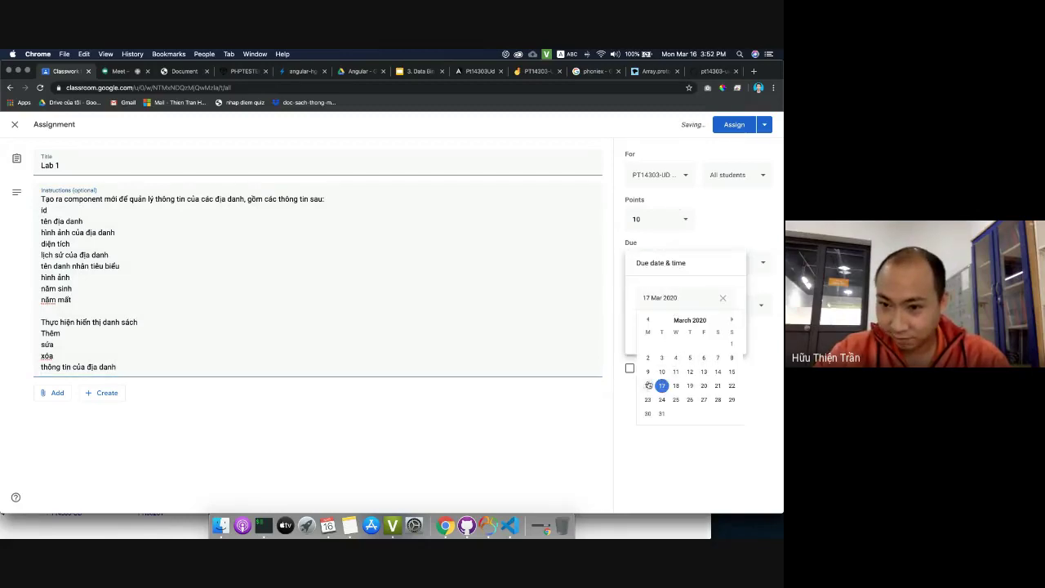
click(662, 387)
click(670, 327)
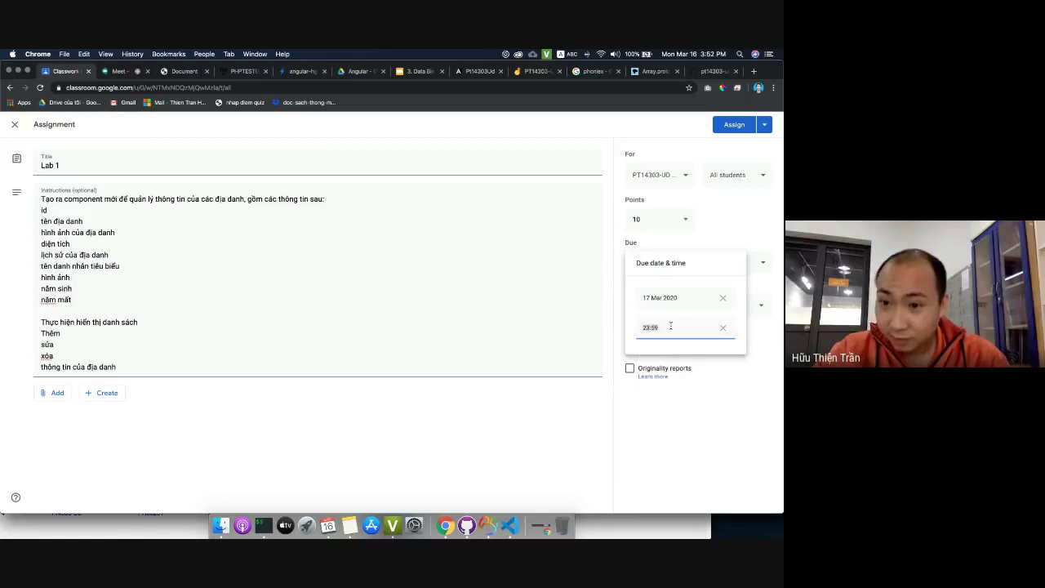
click(752, 215)
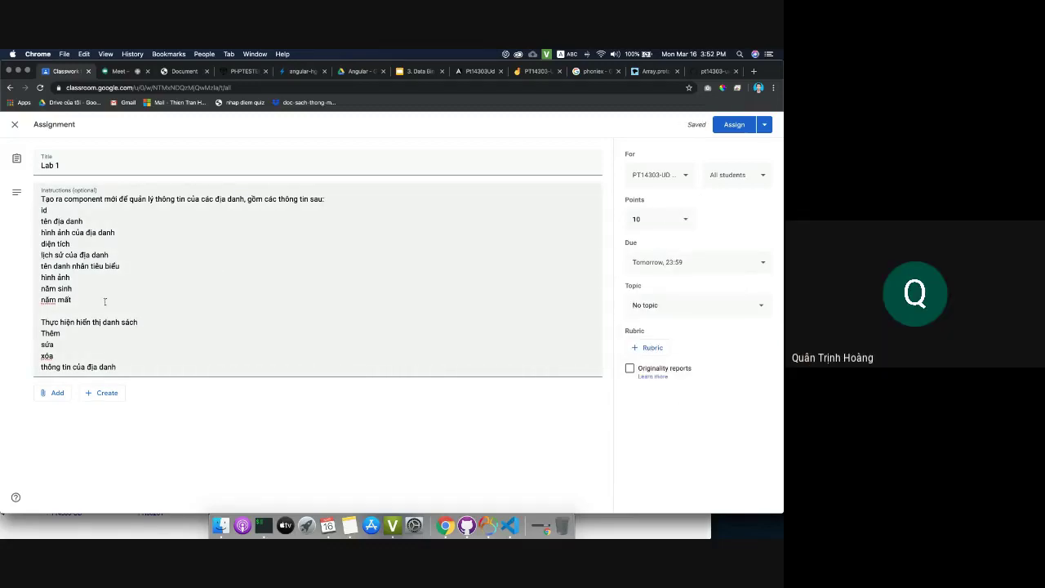
click(132, 255)
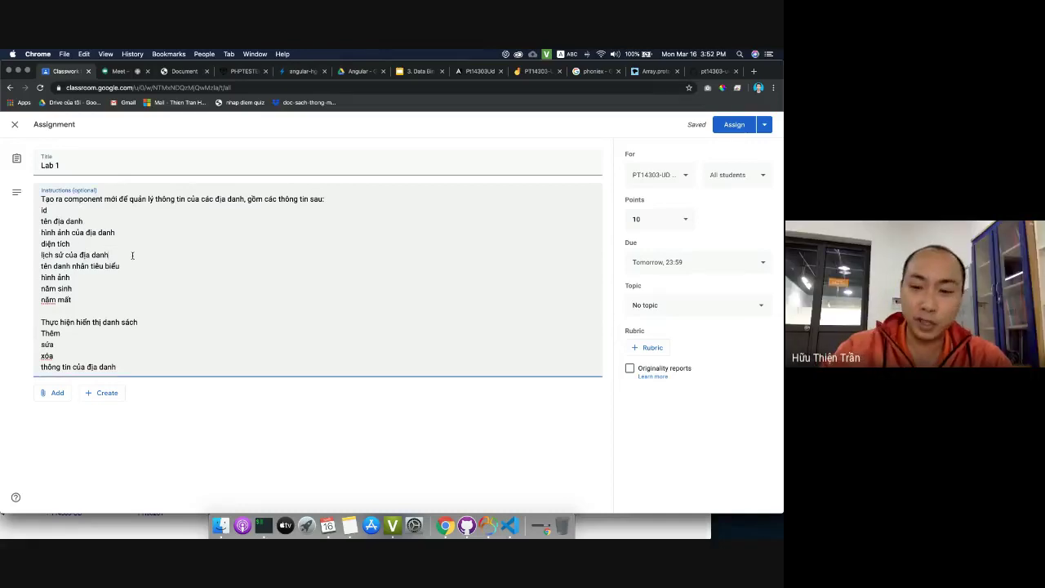
key(Return)
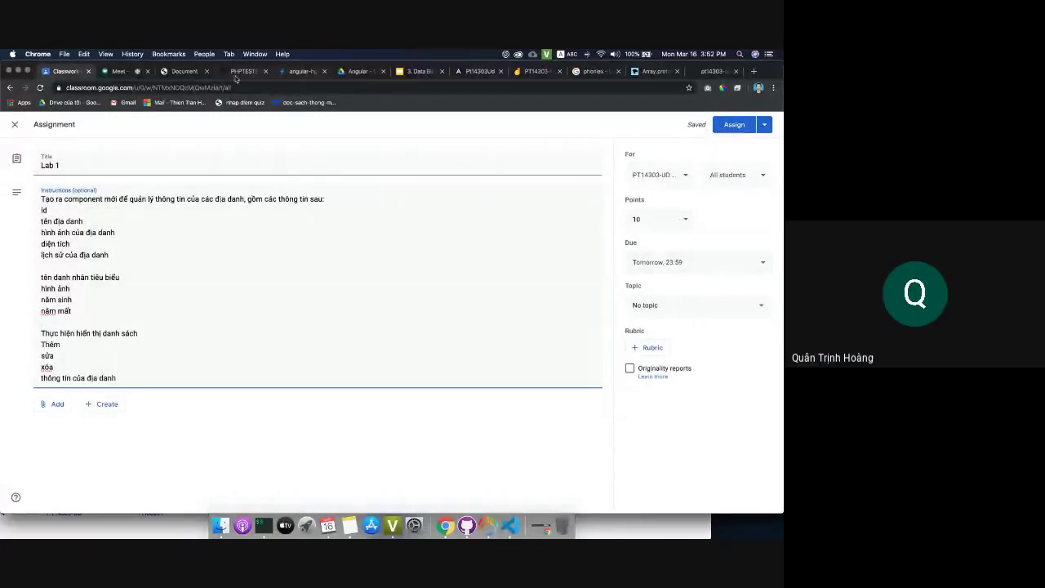
Start a final instructions line telling students to work on StackBlitz
click(298, 71)
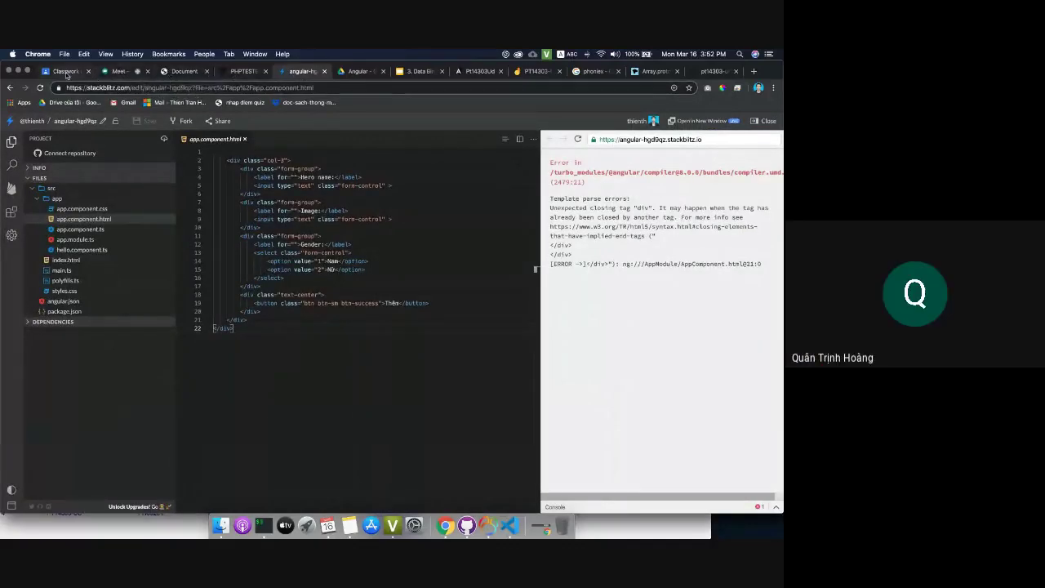
click(66, 72)
click(156, 377)
key(Return)
key(Return)
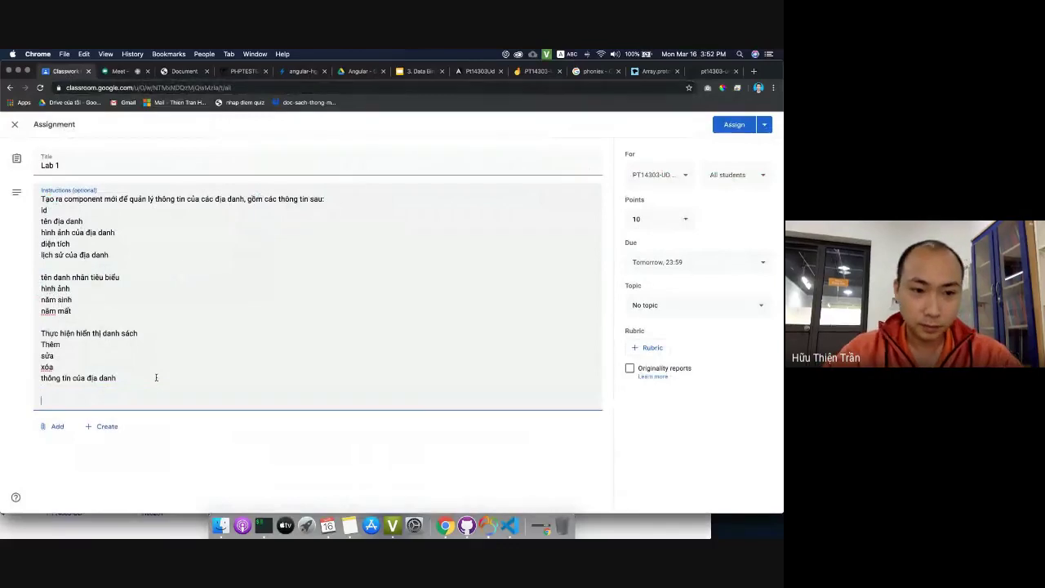
text(Các bạn n)
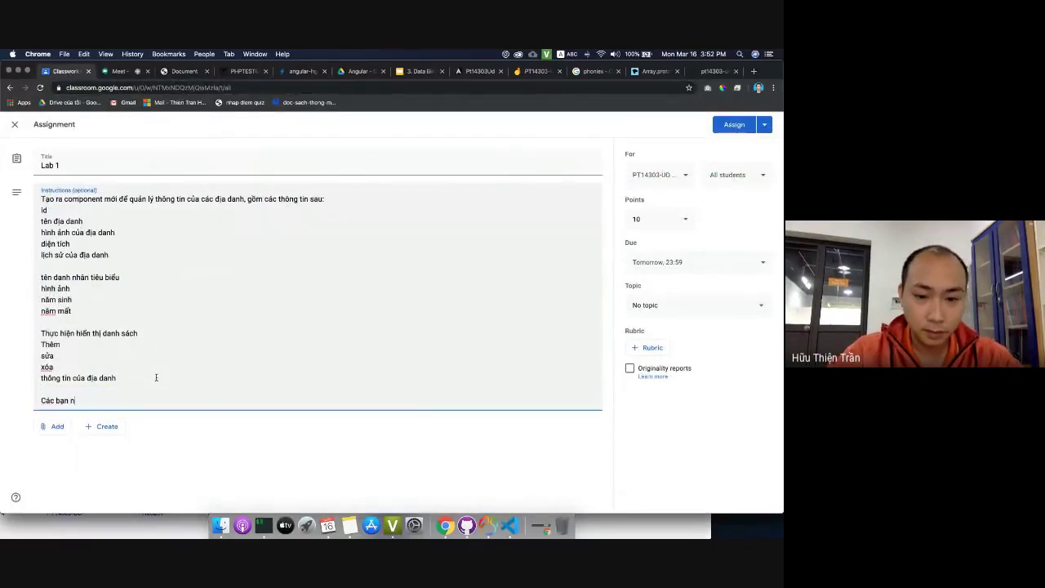
text(àm u)
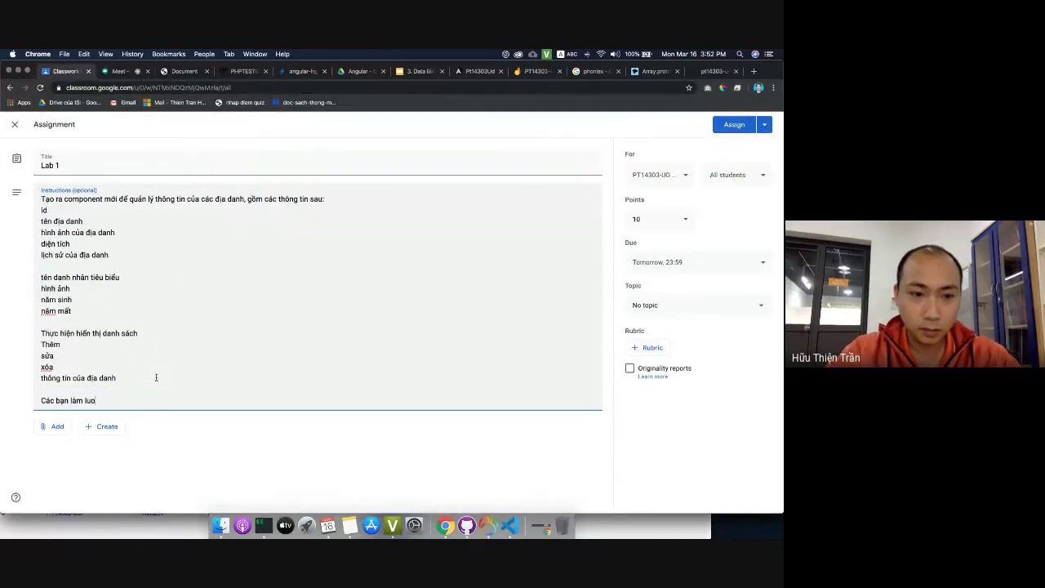
text(ôno tre)
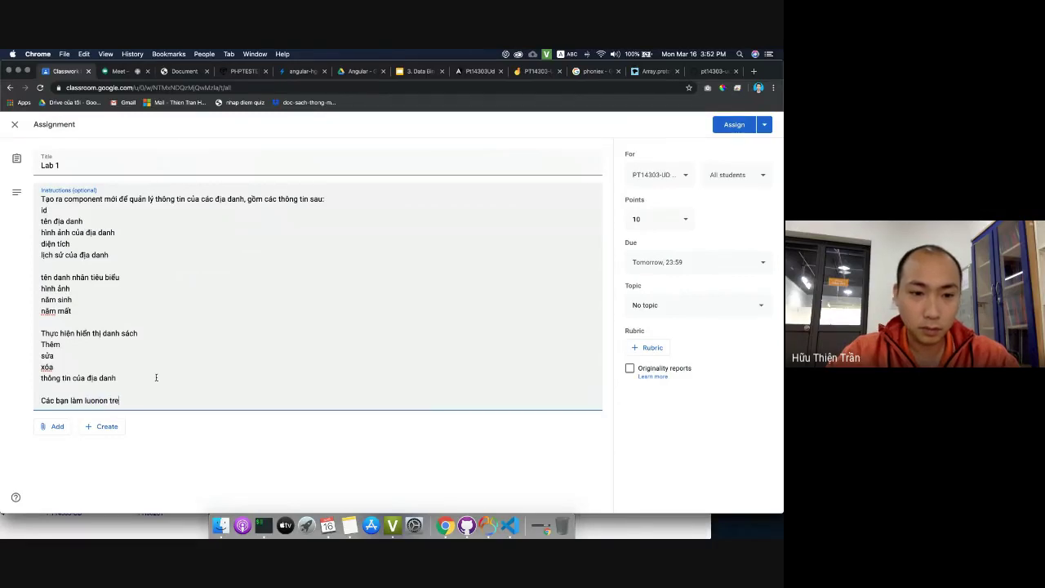
key(BackSpace)
key(BackSpace)
key(BackSpace)
text(ô)
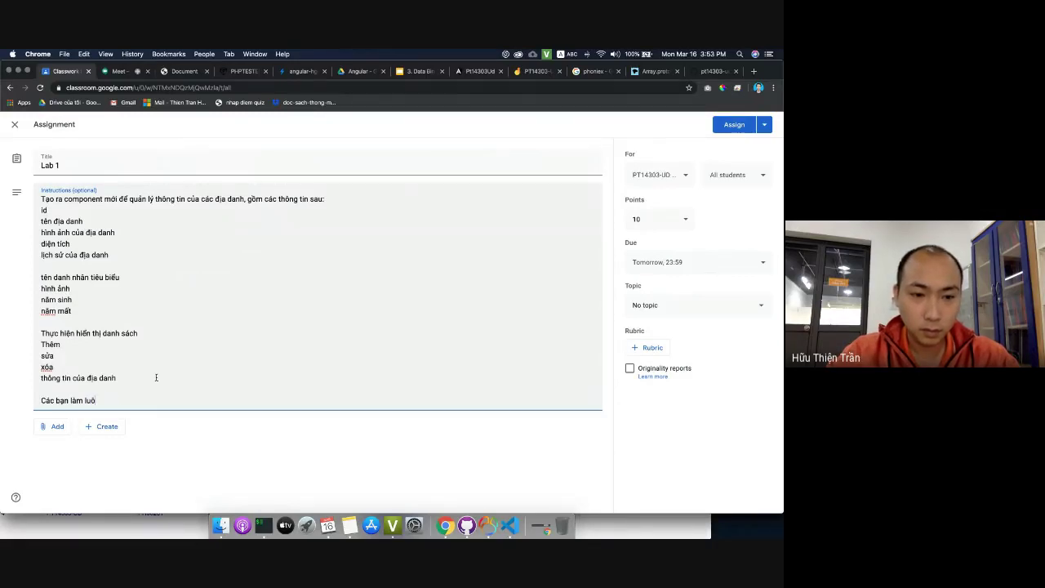
text(n tre)
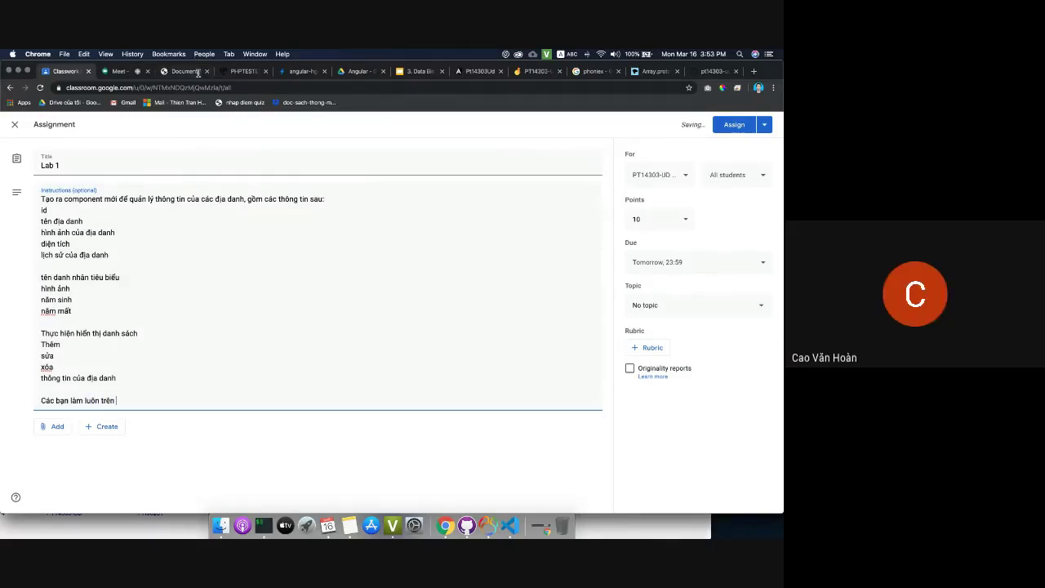
click(301, 71)
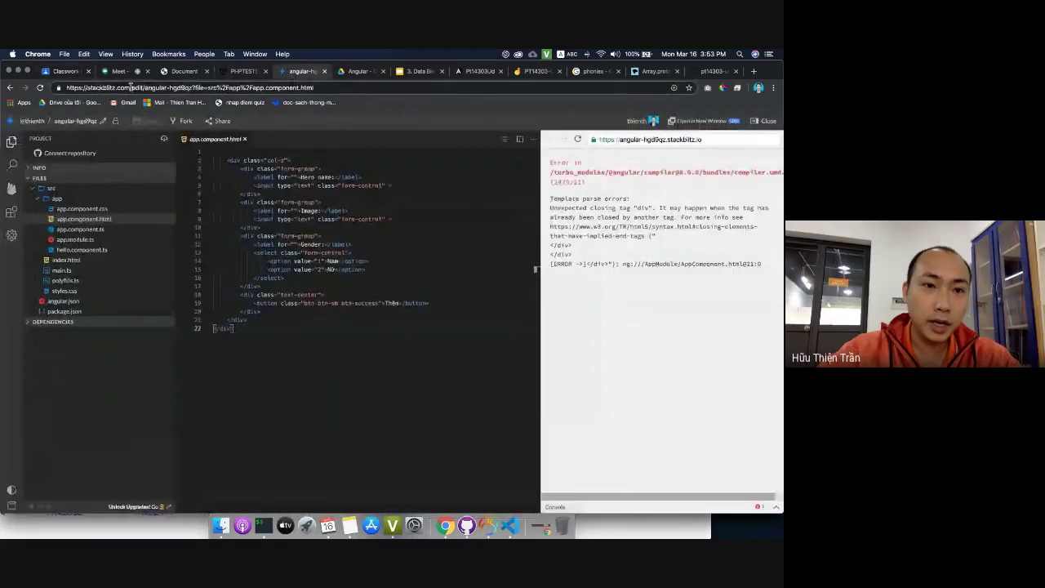
drag(129, 87, 78, 77)
key(super+c)
click(67, 71)
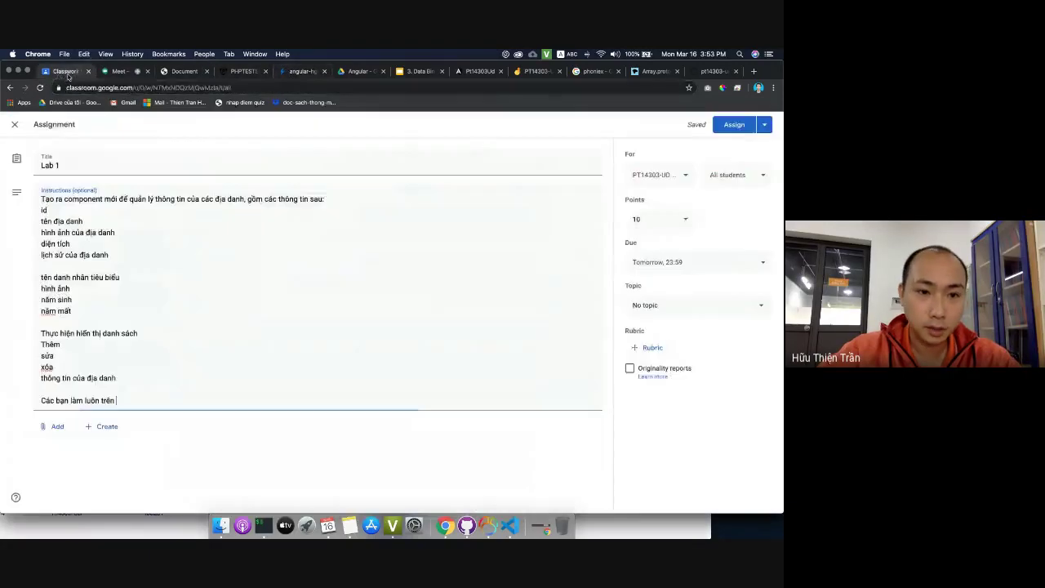
key(super+v)
text(và gửi)
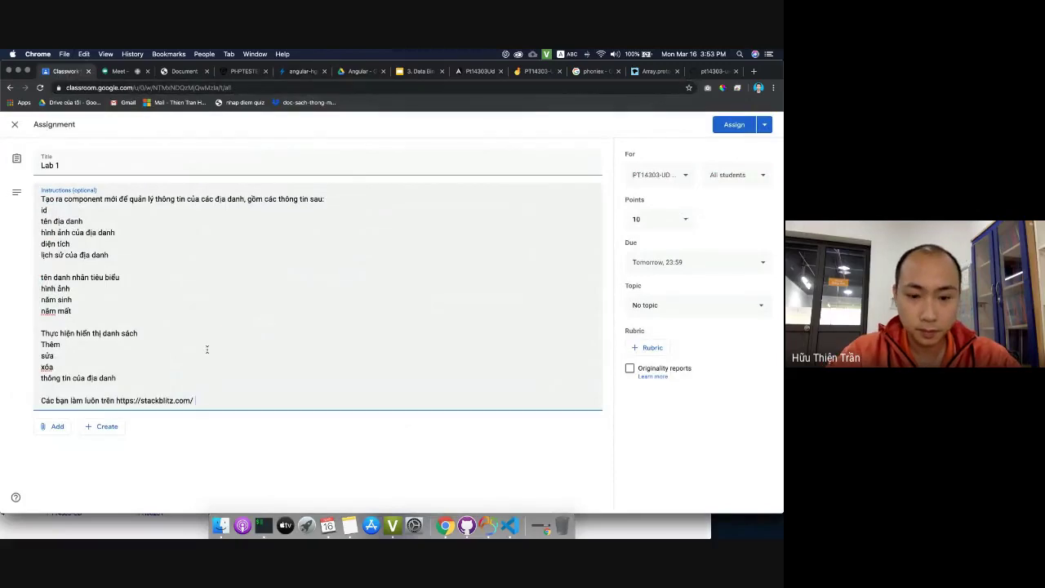
text( lại cho)
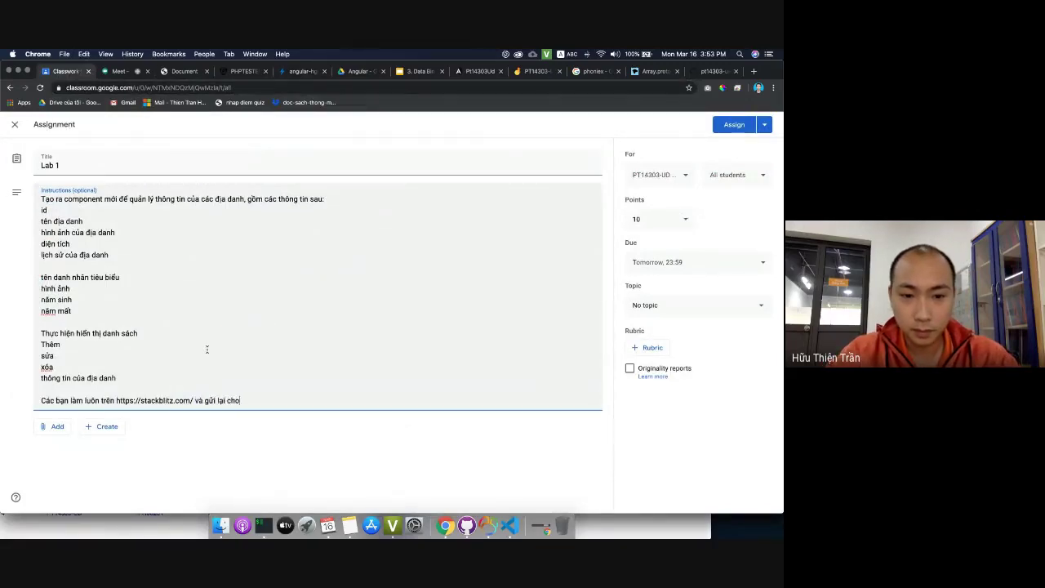
key(BackSpace)
key(BackSpace)
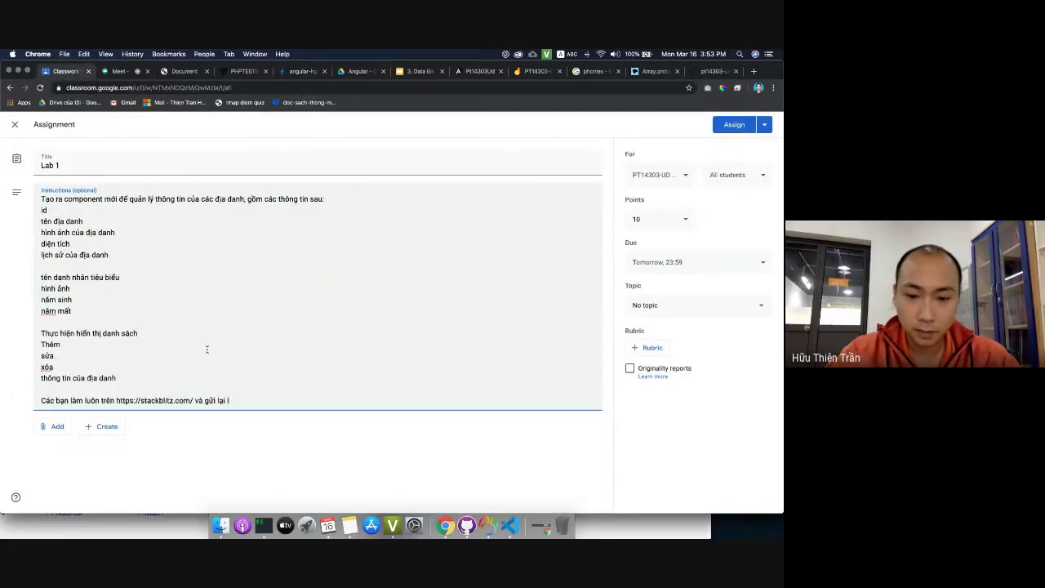
text(link trong f)
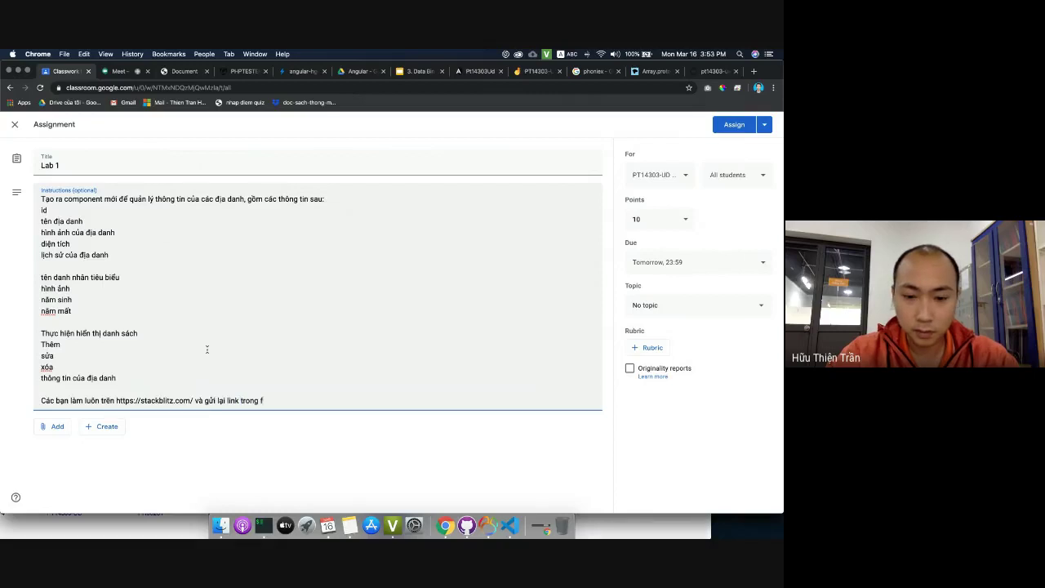
text(ile text để tôi chấm)
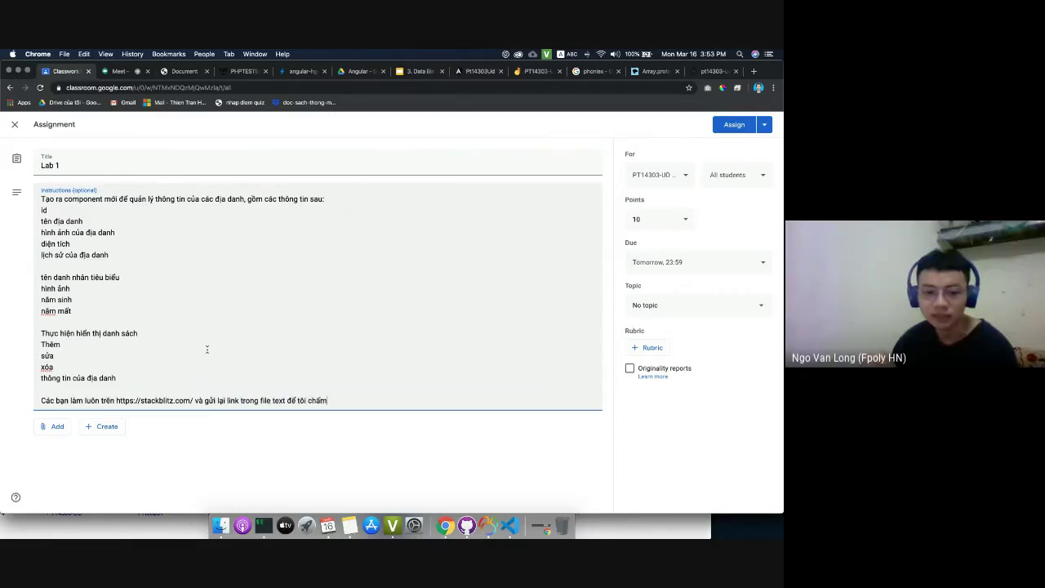
Assign Lab 1, expand its Classwork entry to review the description, then return to StackBlitz
click(727, 124)
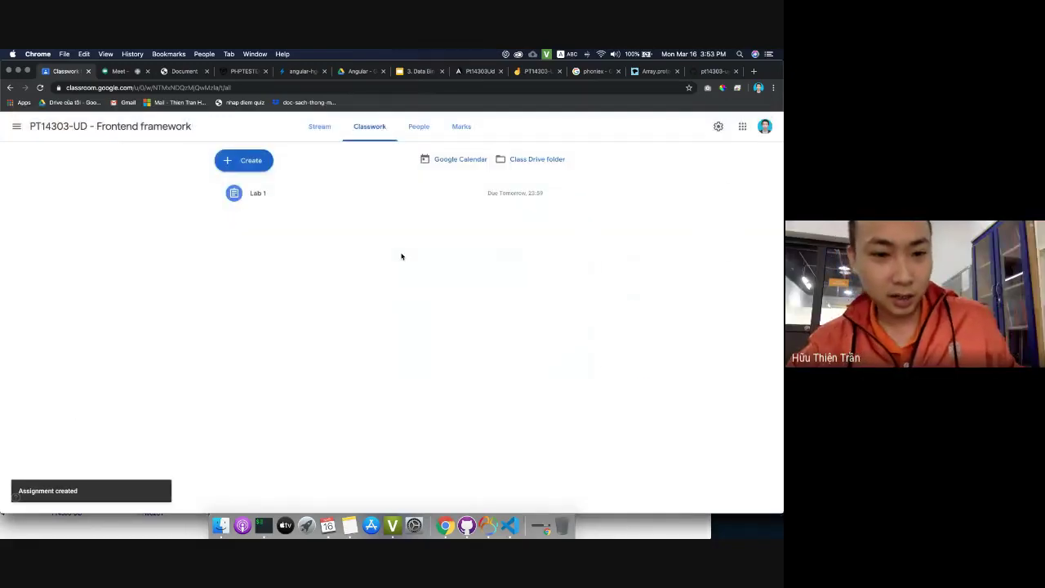
click(292, 201)
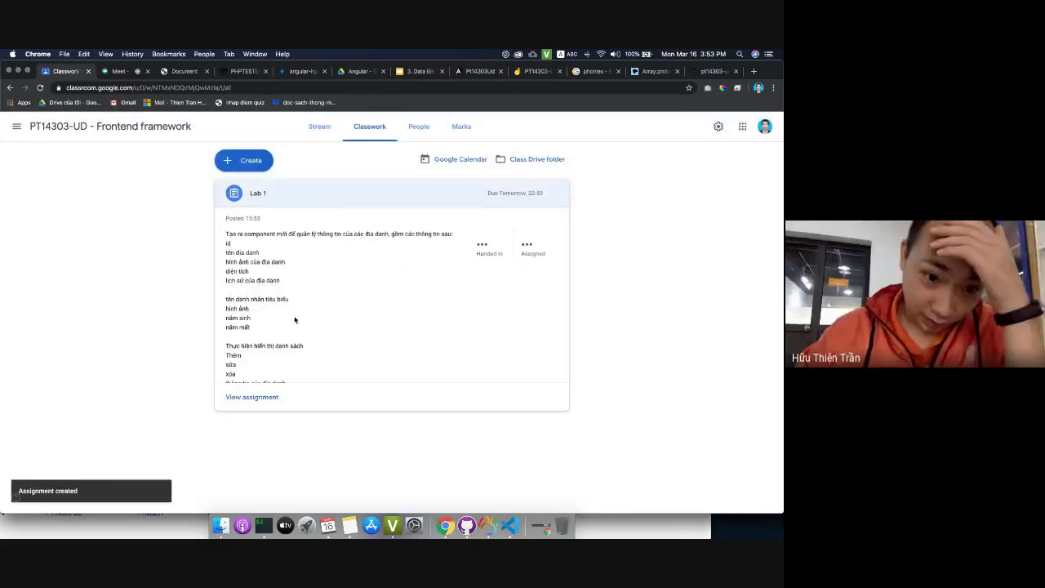
scroll(337, 316, down, 2)
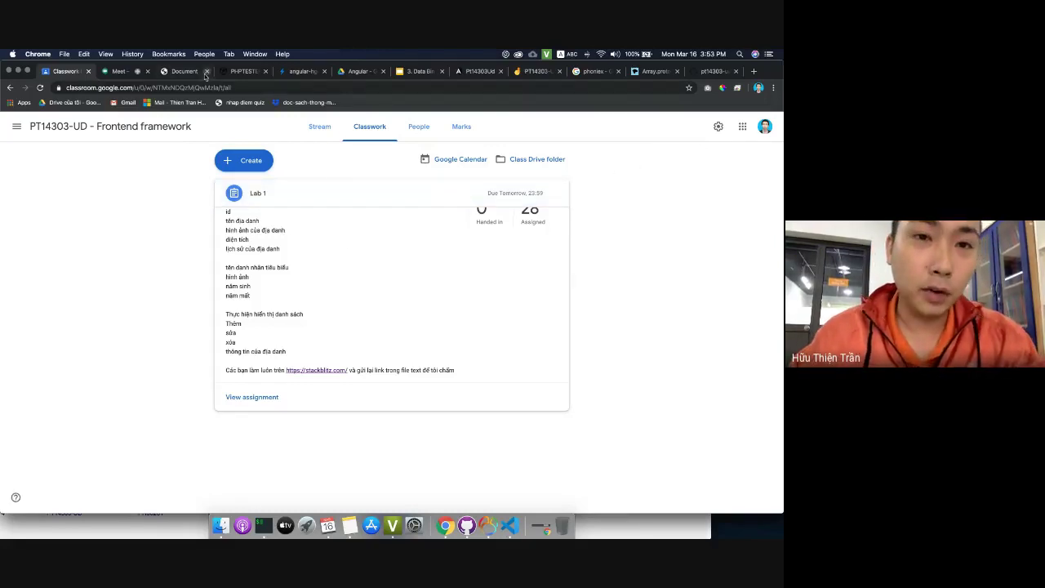
click(302, 74)
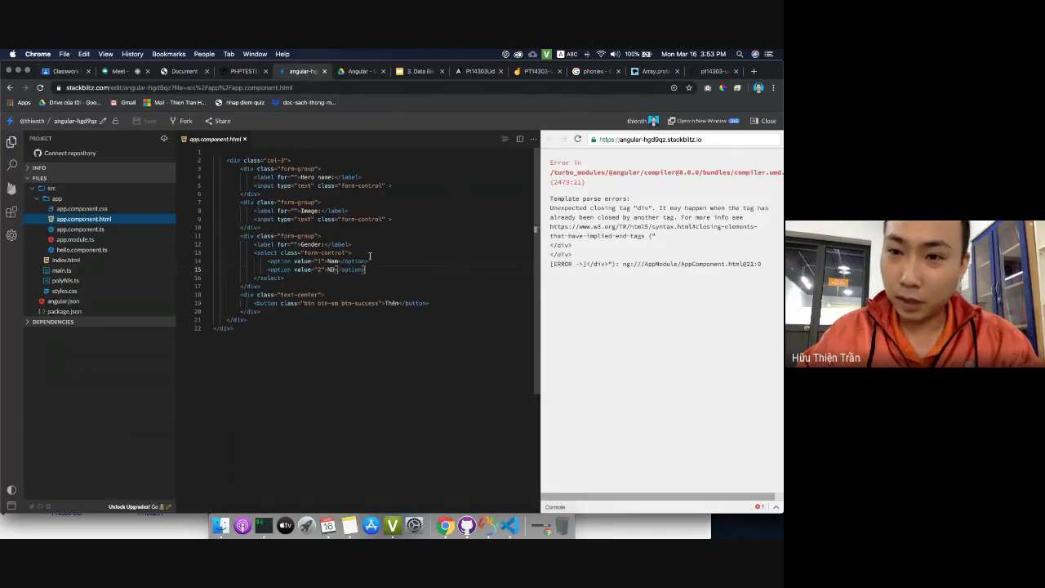
Delete all the code in app.component.html, then switch to the Google Meet call
key(ctrl+a)
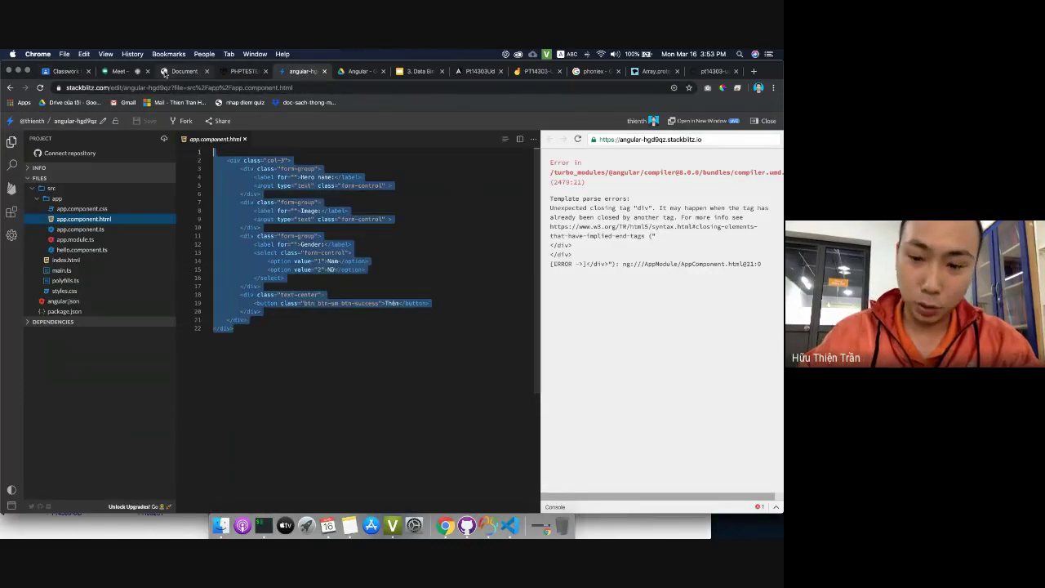
key(BackSpace)
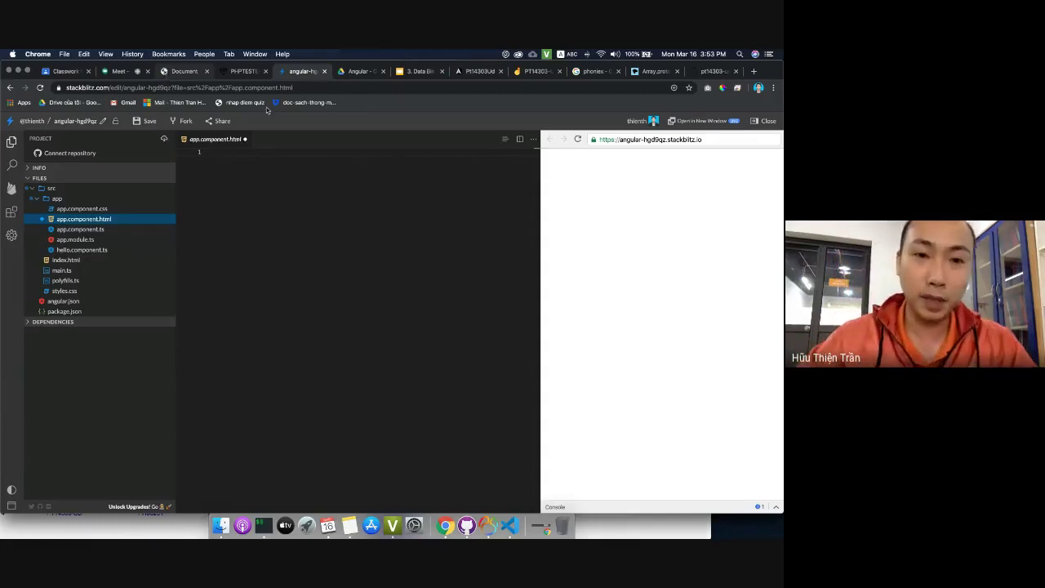
click(113, 72)
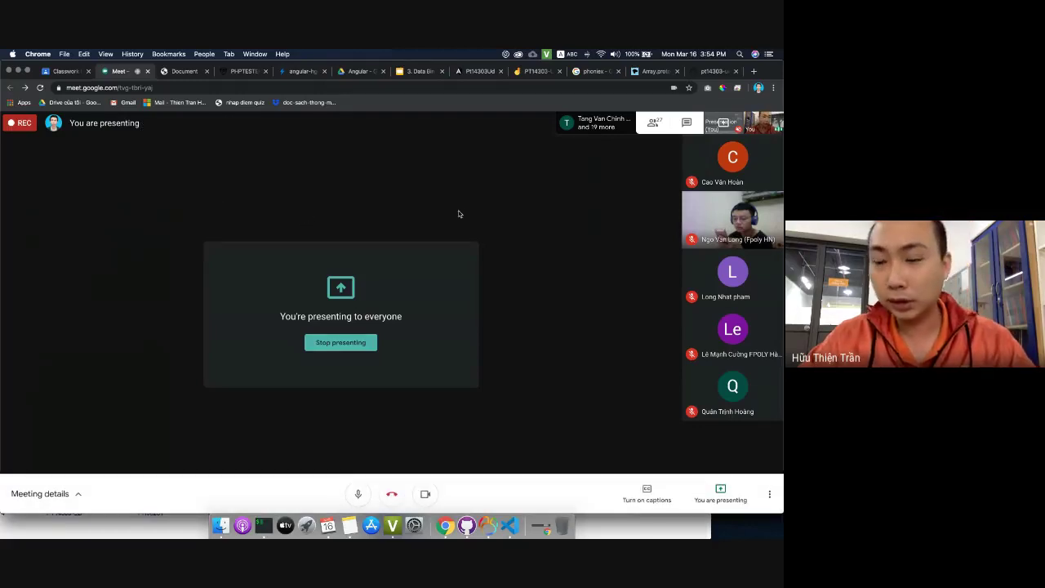